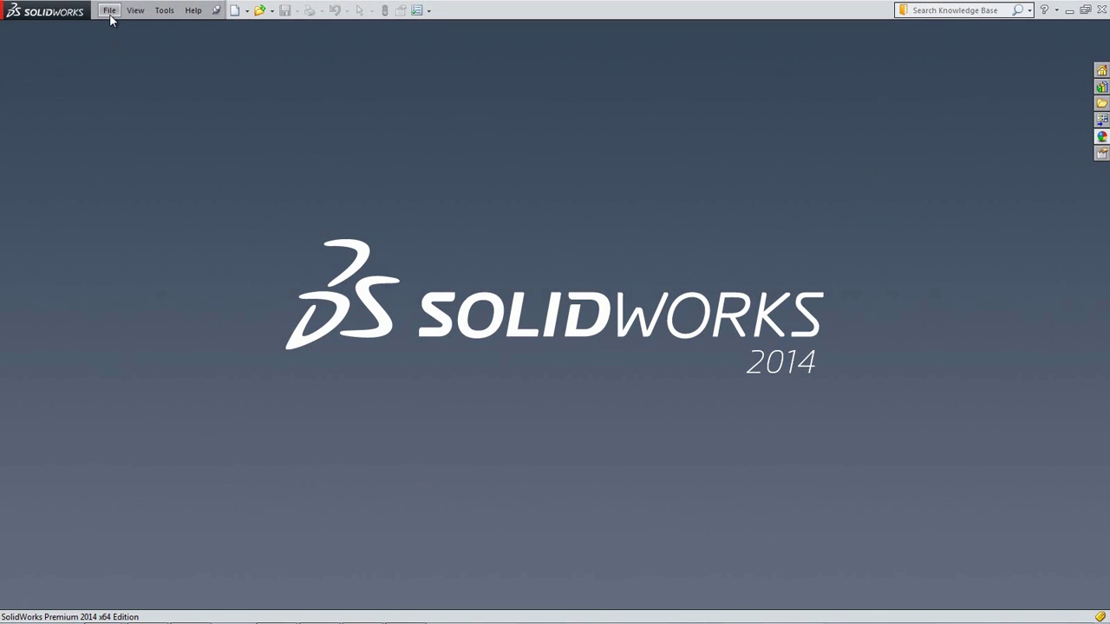
Create a new document from the Assembly template
{"action": "left_click", "coordinate": [110, 10]}
{"action": "left_click", "coordinate": [126, 28]}
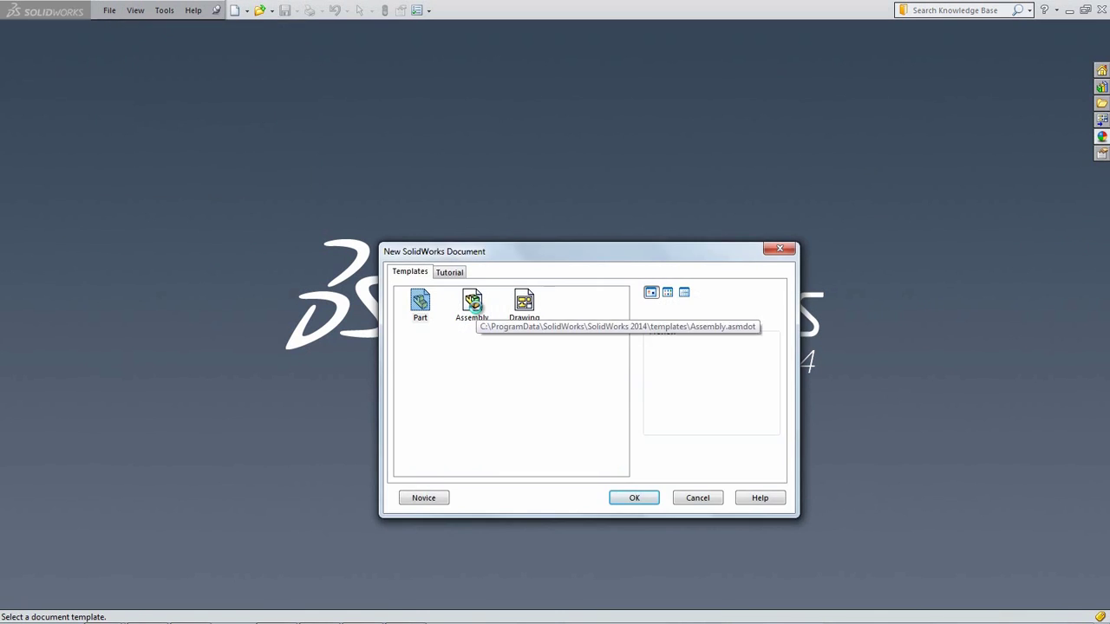
{"action": "left_click", "coordinate": [473, 303]}
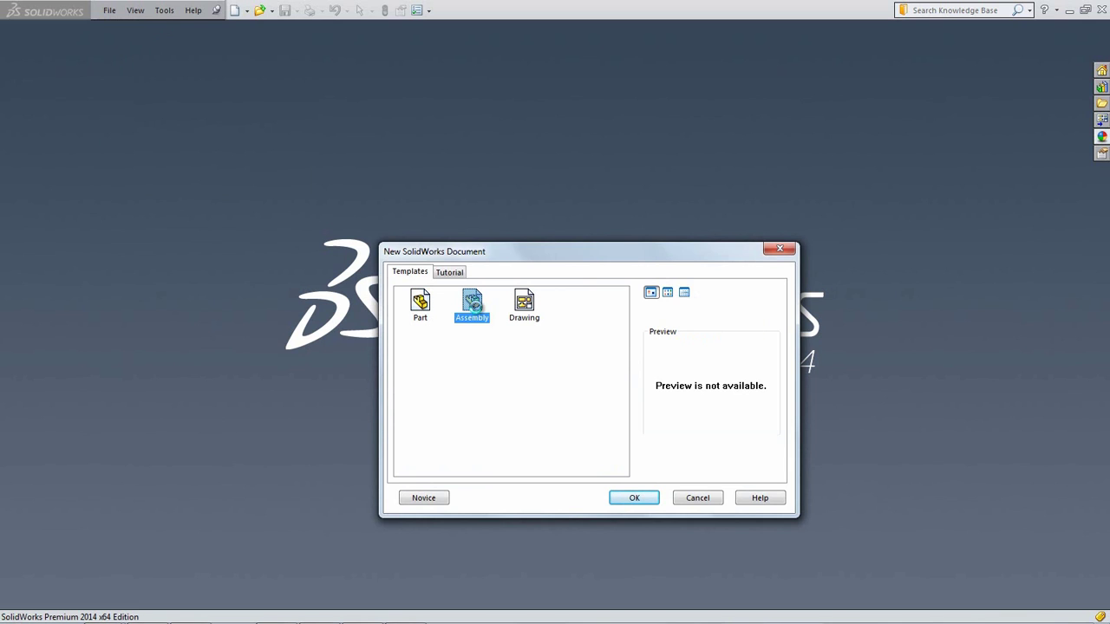
{"action": "double_click", "coordinate": [473, 303]}
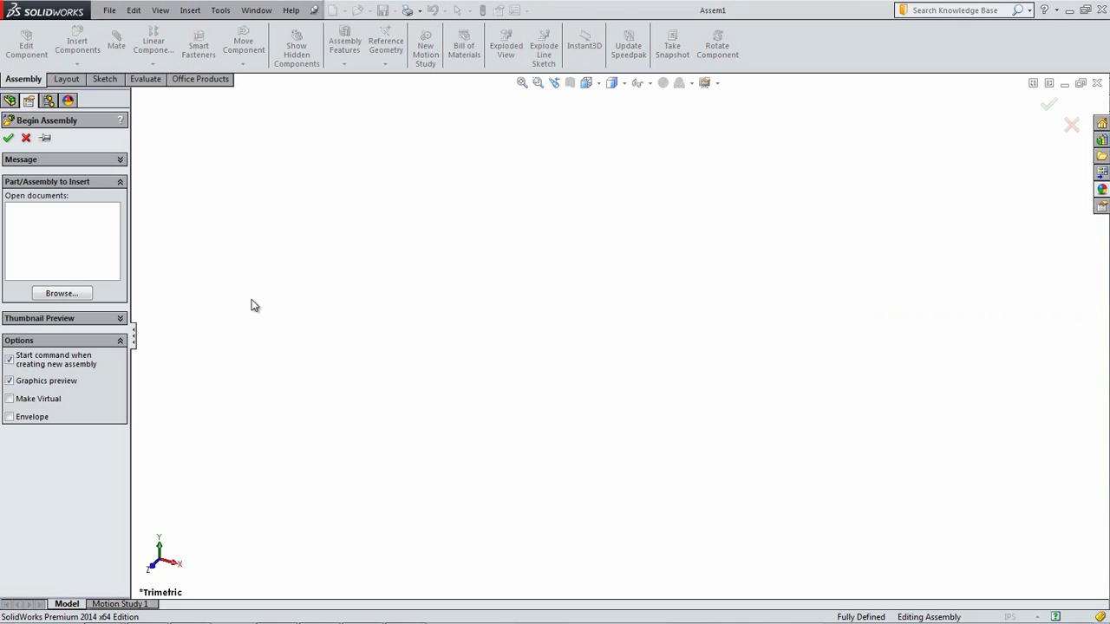
Insert Machine Base.SLDPRT as the first component, fixed at the assembly origin
{"action": "left_click", "coordinate": [76, 293]}
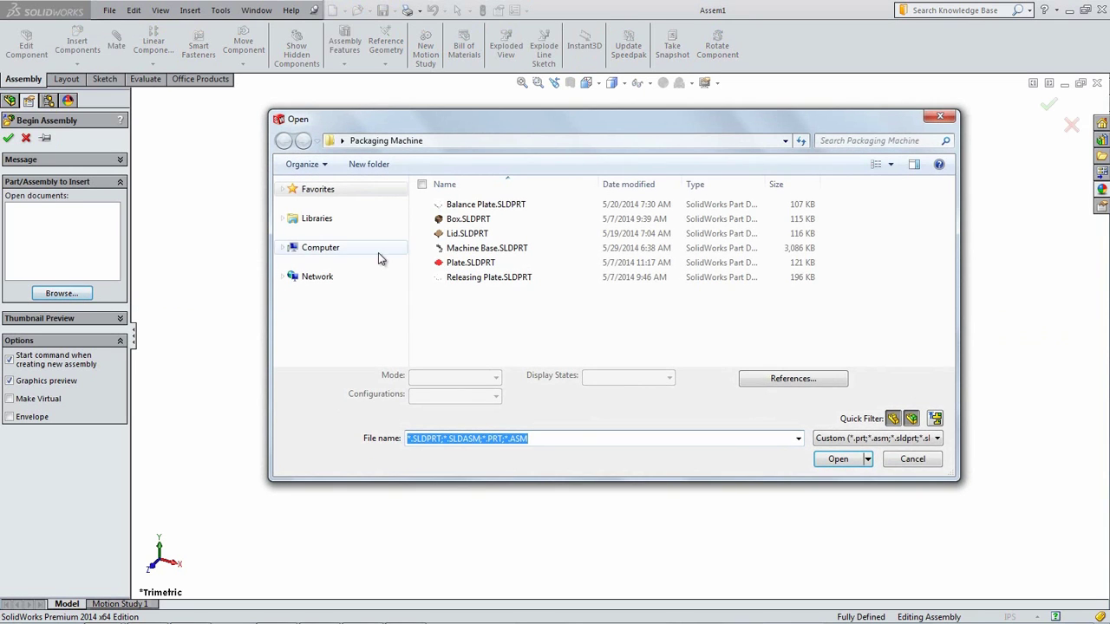
{"action": "left_click", "coordinate": [485, 250]}
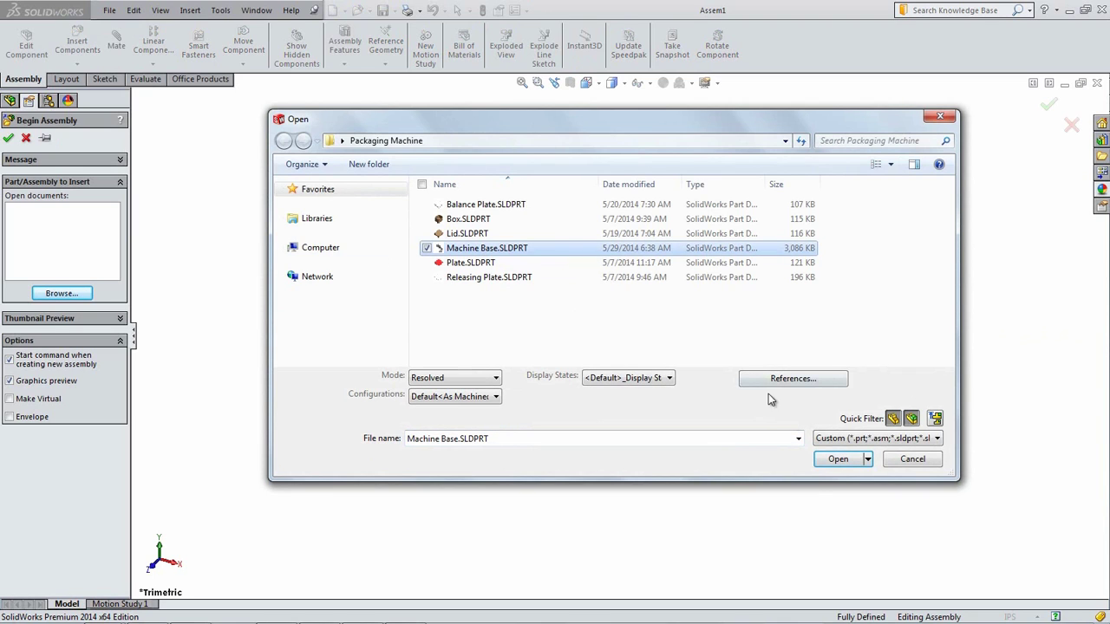
{"action": "left_click", "coordinate": [836, 460]}
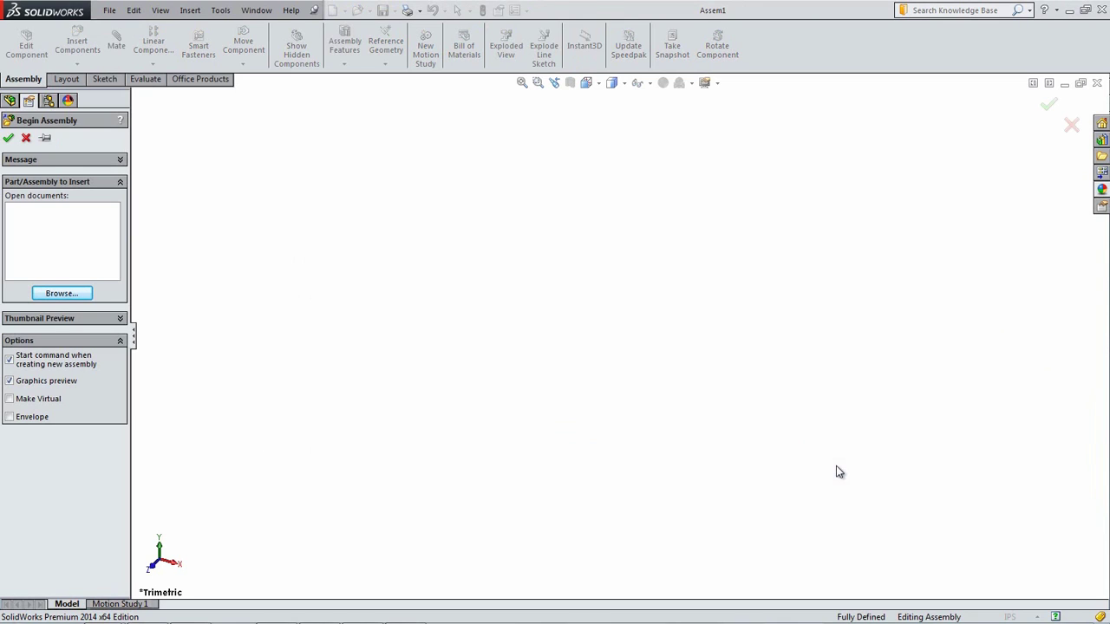
{"action": "left_click", "coordinate": [8, 139]}
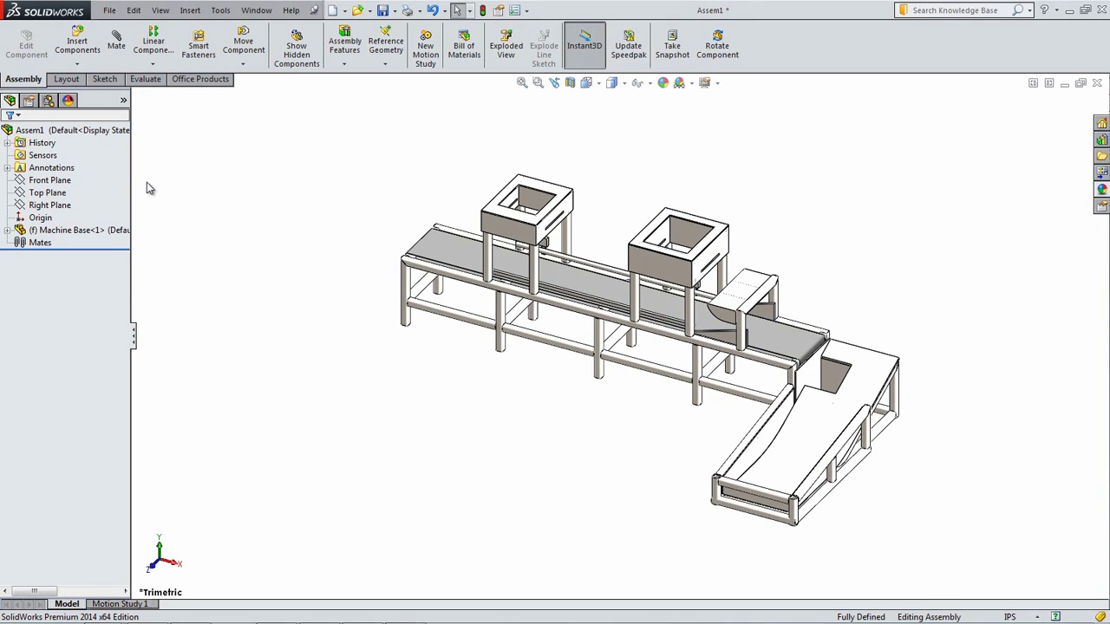
{"action": "left_click", "coordinate": [77, 45]}
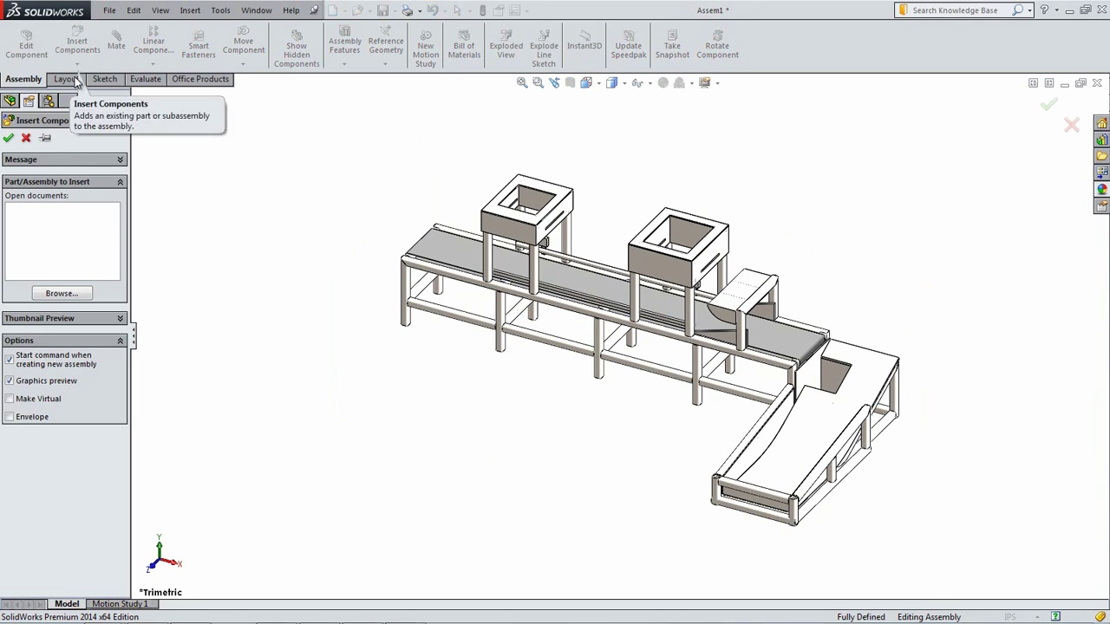
Insert Box.SLDPRT and drop it near the conveyor's left end
{"action": "left_click", "coordinate": [61, 293]}
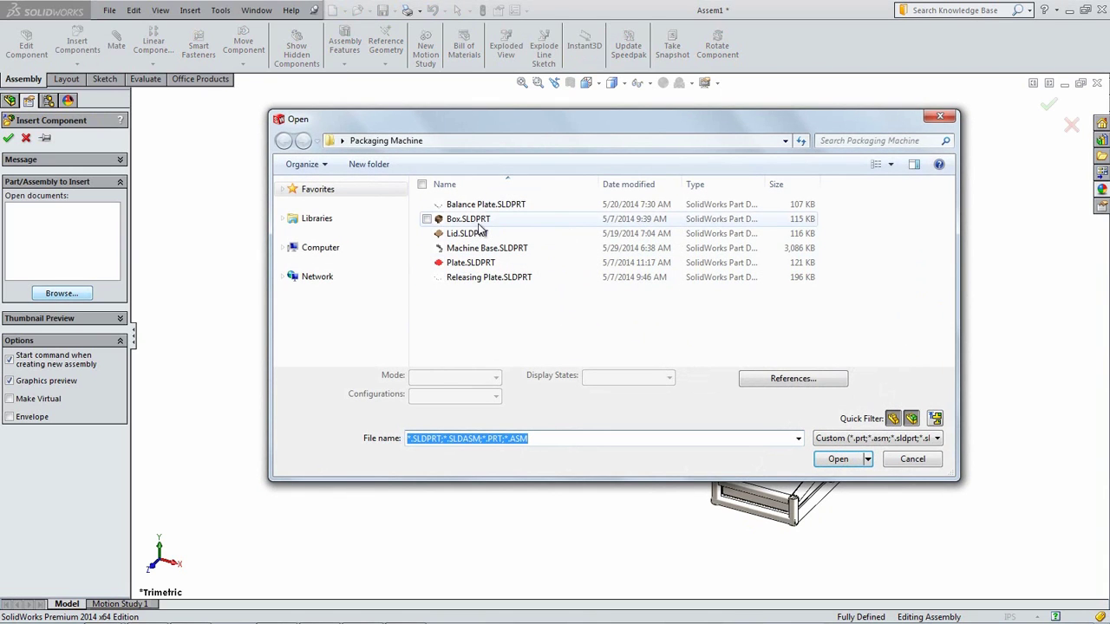
{"action": "left_click", "coordinate": [495, 222]}
{"action": "left_click", "coordinate": [837, 458]}
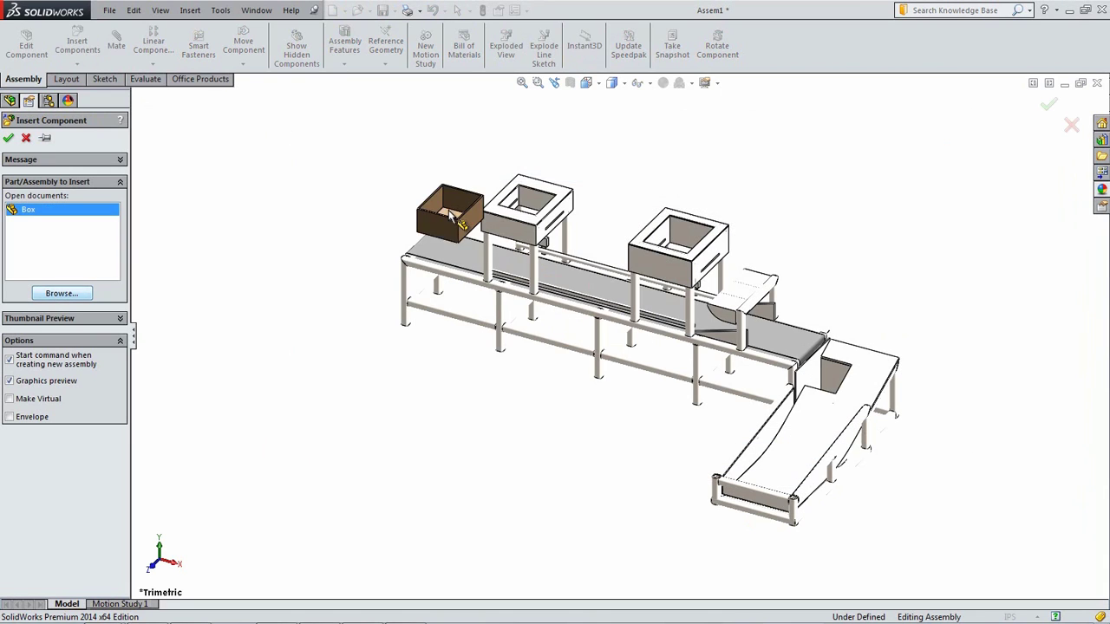
{"action": "left_click", "coordinate": [450, 195]}
Mate the Box's Front Plane coincident with the assembly's Front Plane
{"action": "left_click", "coordinate": [116, 45]}
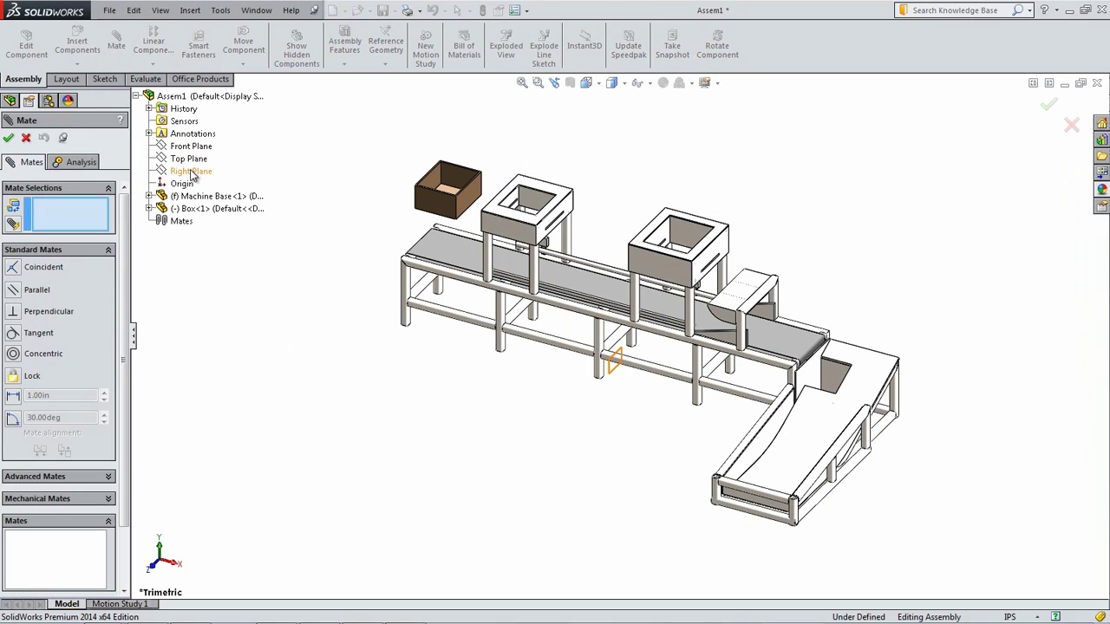
{"action": "left_click", "coordinate": [191, 147]}
{"action": "left_click", "coordinate": [150, 209]}
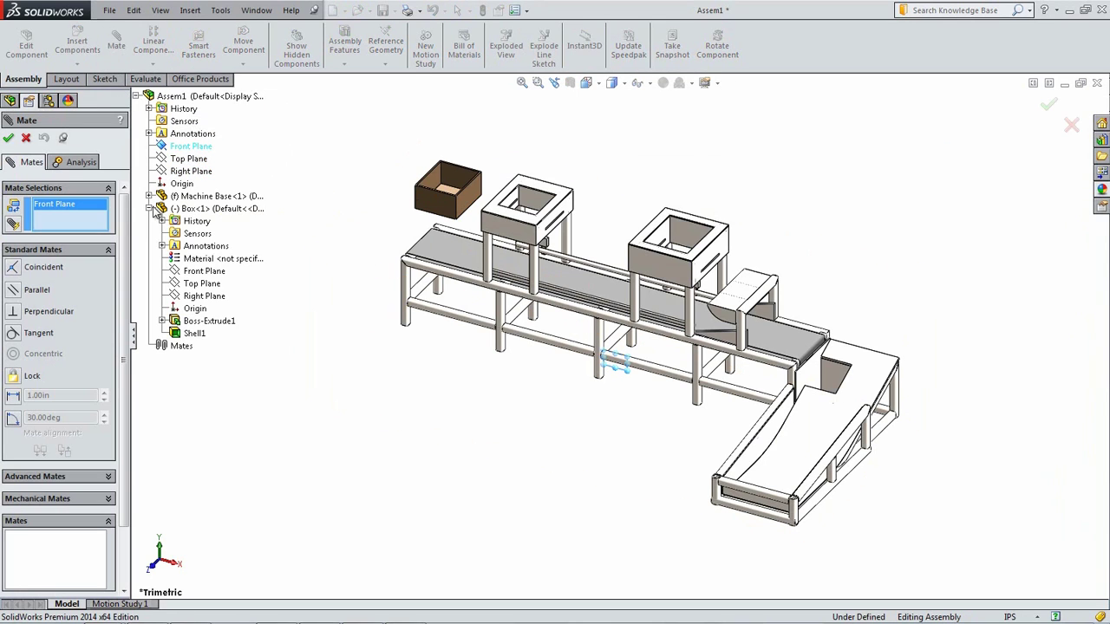
{"action": "left_click", "coordinate": [190, 271]}
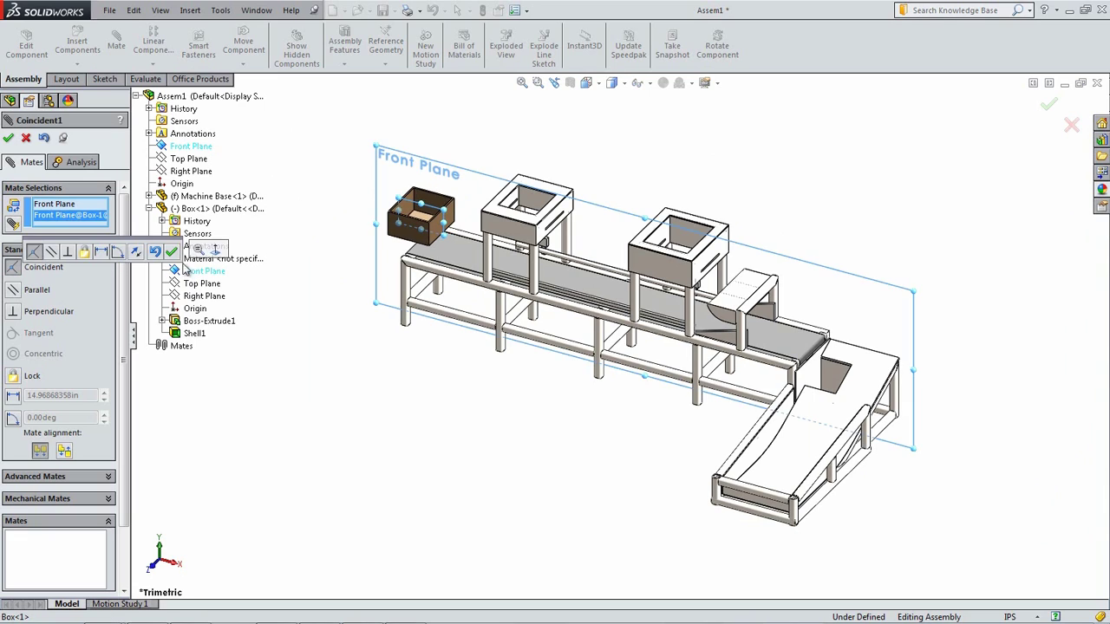
{"action": "left_click", "coordinate": [176, 258]}
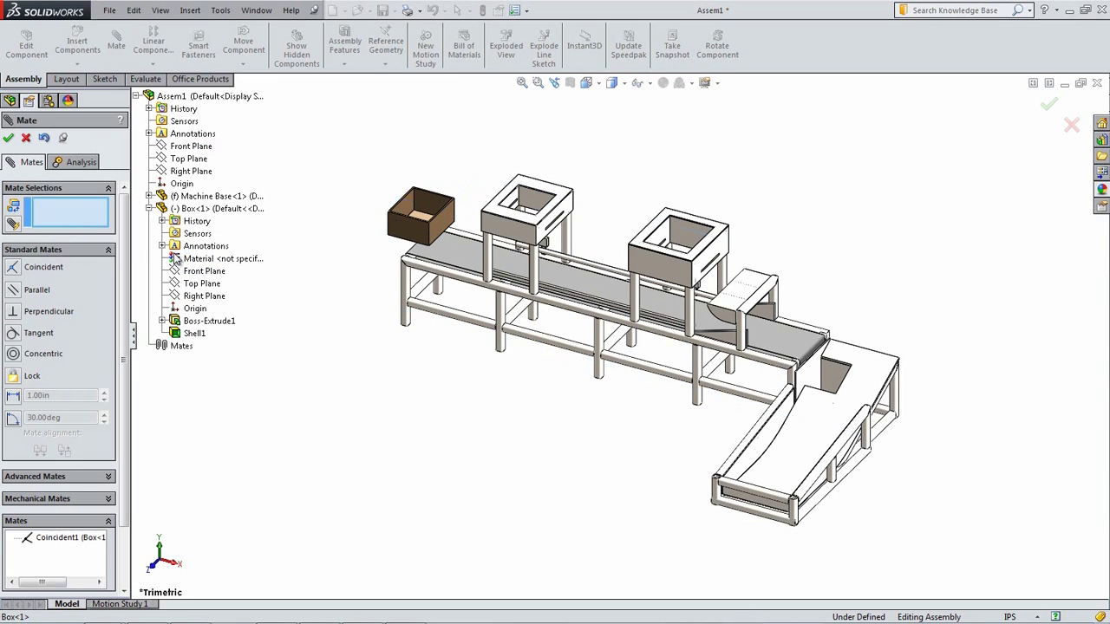
Make the box's bottom face coincident with the conveyor belt's top surface
{"action": "left_click", "coordinate": [137, 96]}
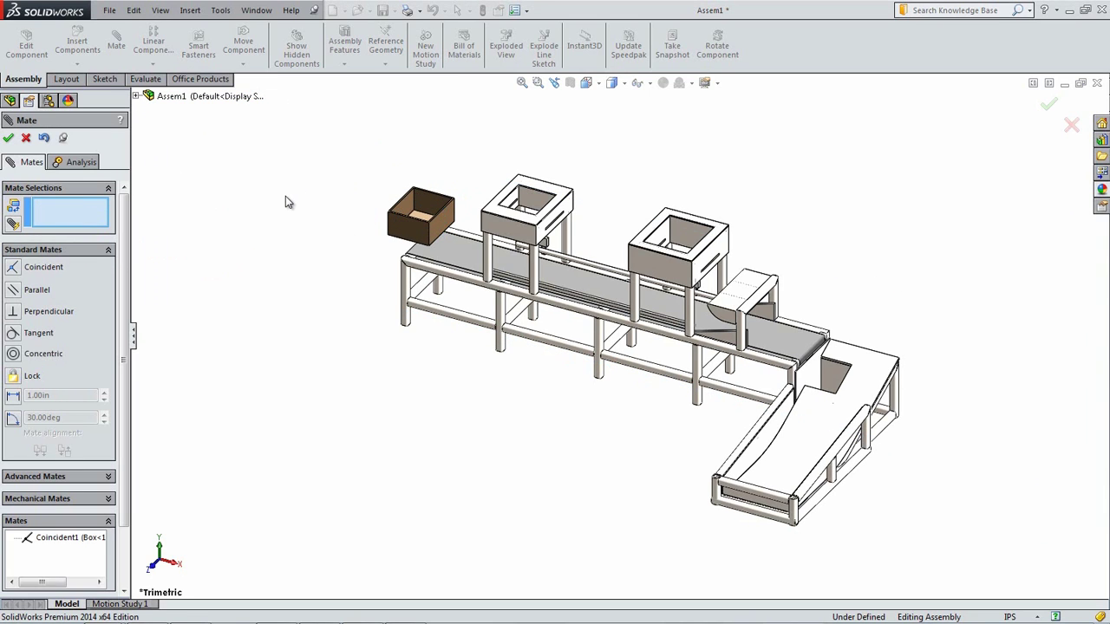
{"action": "left_click", "coordinate": [451, 253]}
{"action": "scroll", "coordinate": [451, 256], "scroll_direction": "down", "scroll_amount": 3}
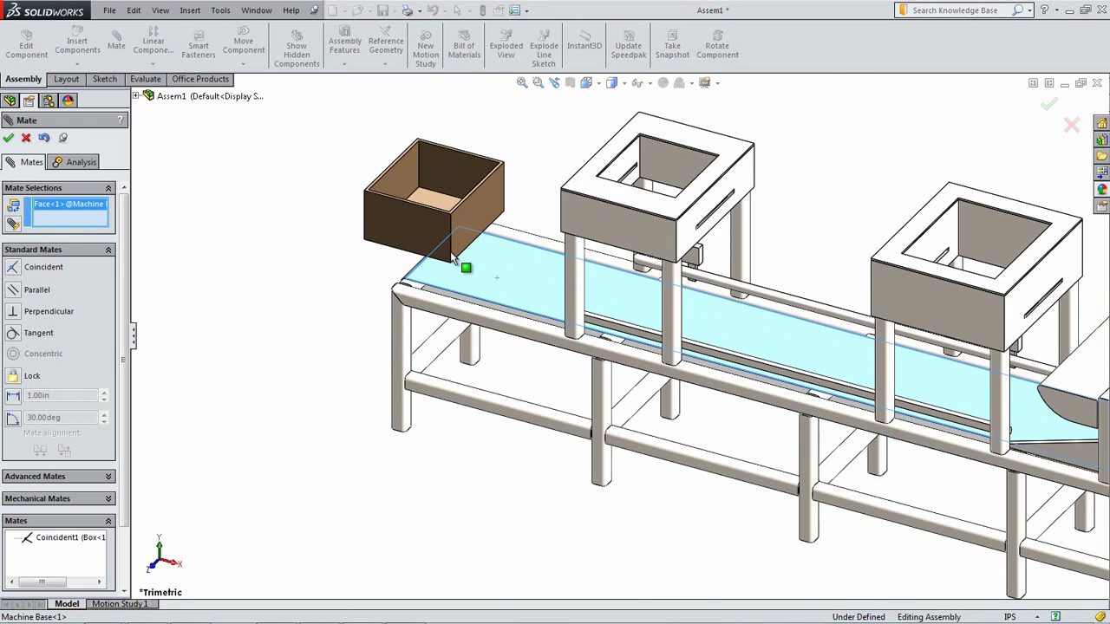
{"action": "scroll", "coordinate": [488, 280], "scroll_direction": "down", "scroll_amount": 2}
{"action": "middle_click_drag", "start_coordinate": [488, 280], "coordinate": [442, 219]}
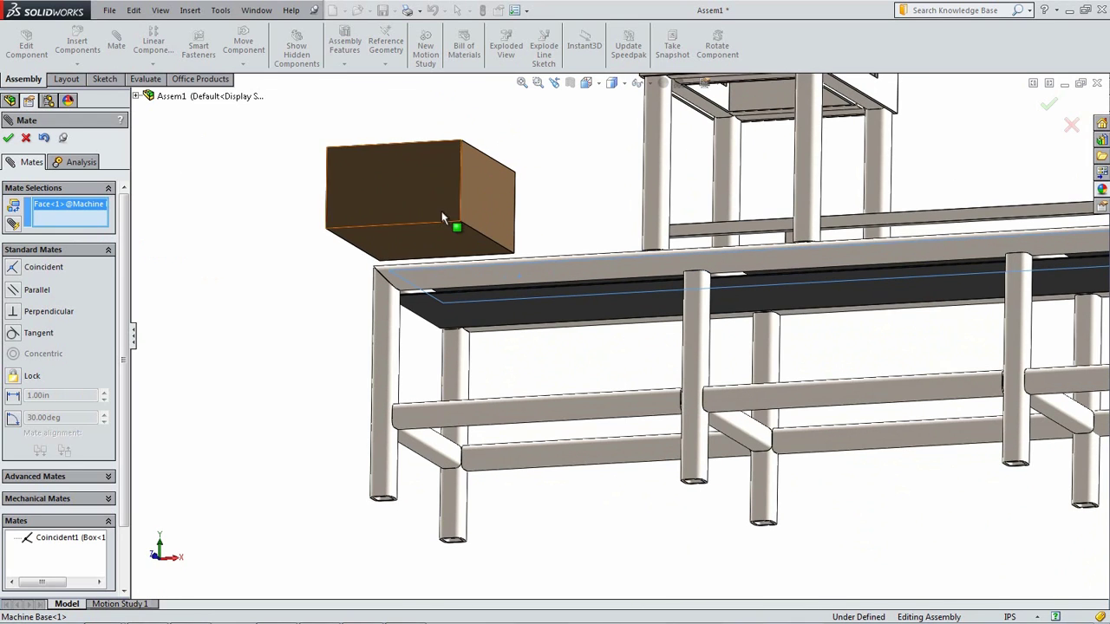
{"action": "left_click", "coordinate": [440, 248]}
{"action": "left_click", "coordinate": [458, 226]}
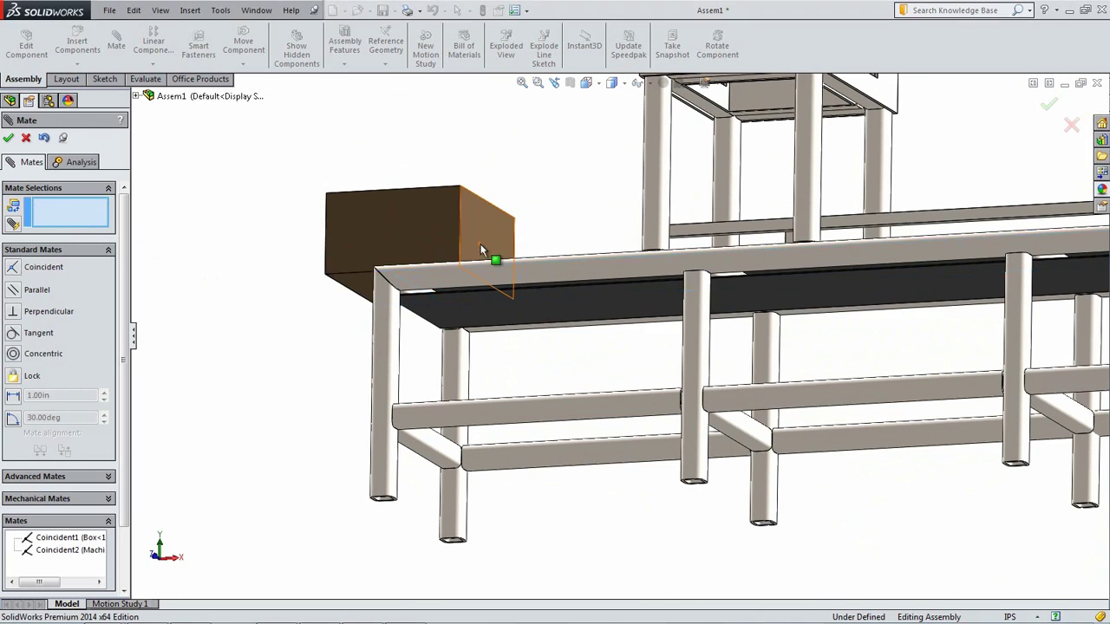
{"action": "middle_click_drag", "start_coordinate": [482, 249], "coordinate": [560, 391]}
{"action": "scroll", "coordinate": [560, 391], "scroll_direction": "up", "scroll_amount": 3}
{"action": "left_click", "coordinate": [568, 258]}
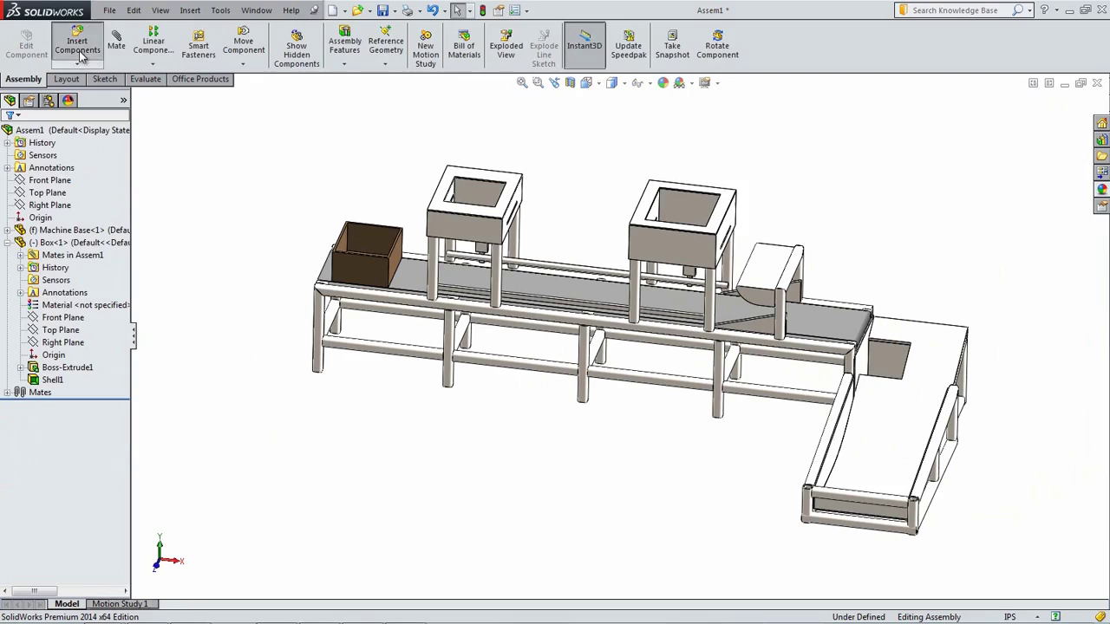
{"action": "left_click", "coordinate": [78, 48]}
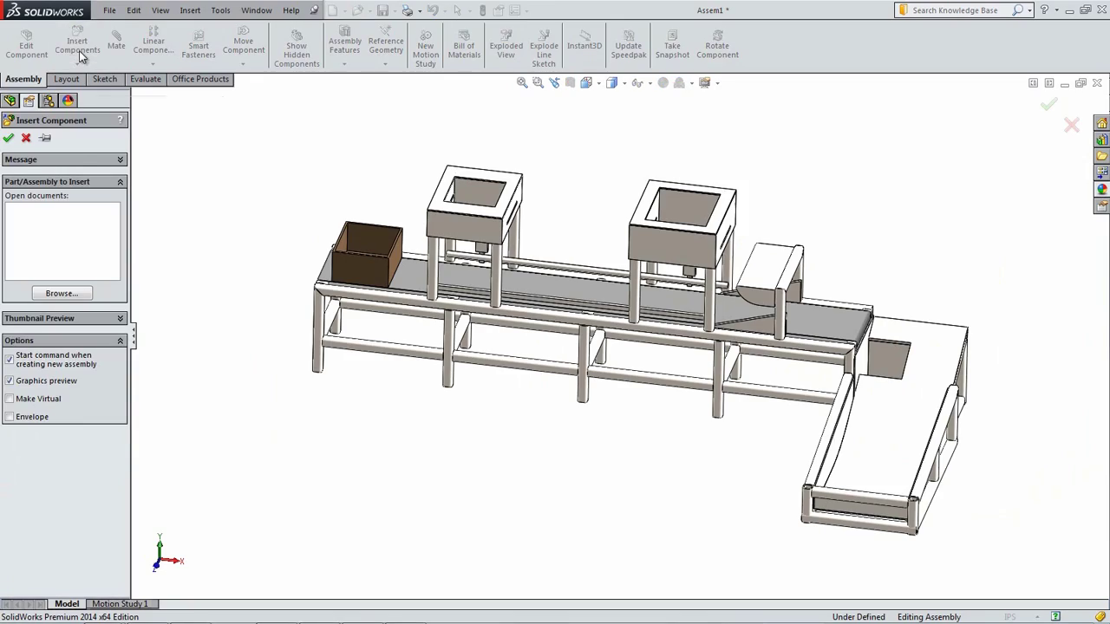
Insert Plate.SLDPRT and place it above the first hopper
{"action": "left_click", "coordinate": [61, 293]}
{"action": "left_click", "coordinate": [470, 263]}
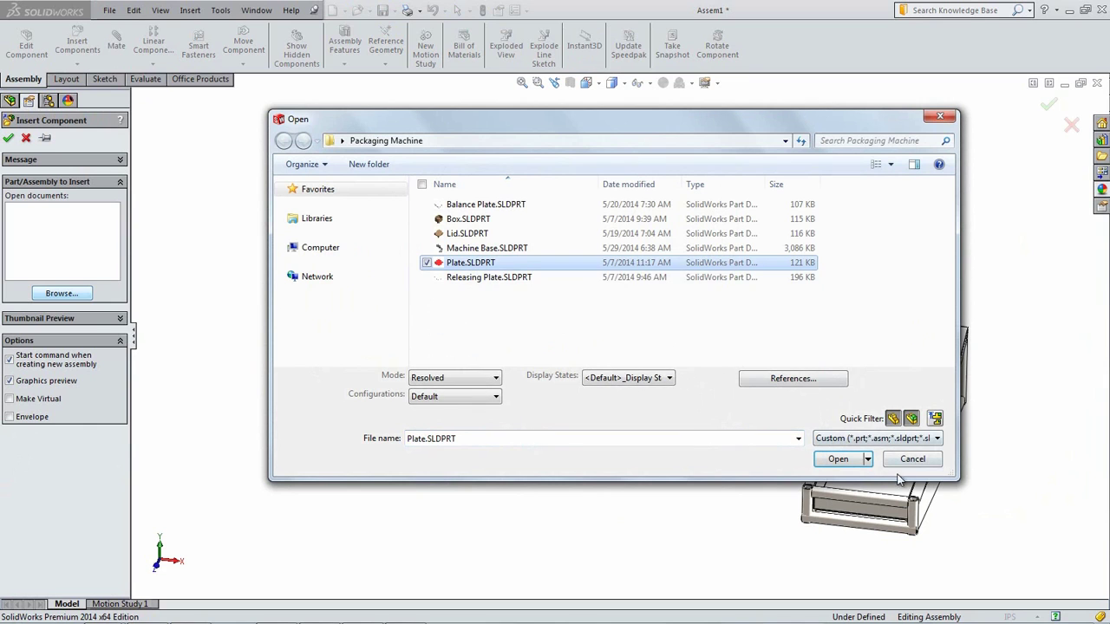
{"action": "left_click", "coordinate": [862, 460]}
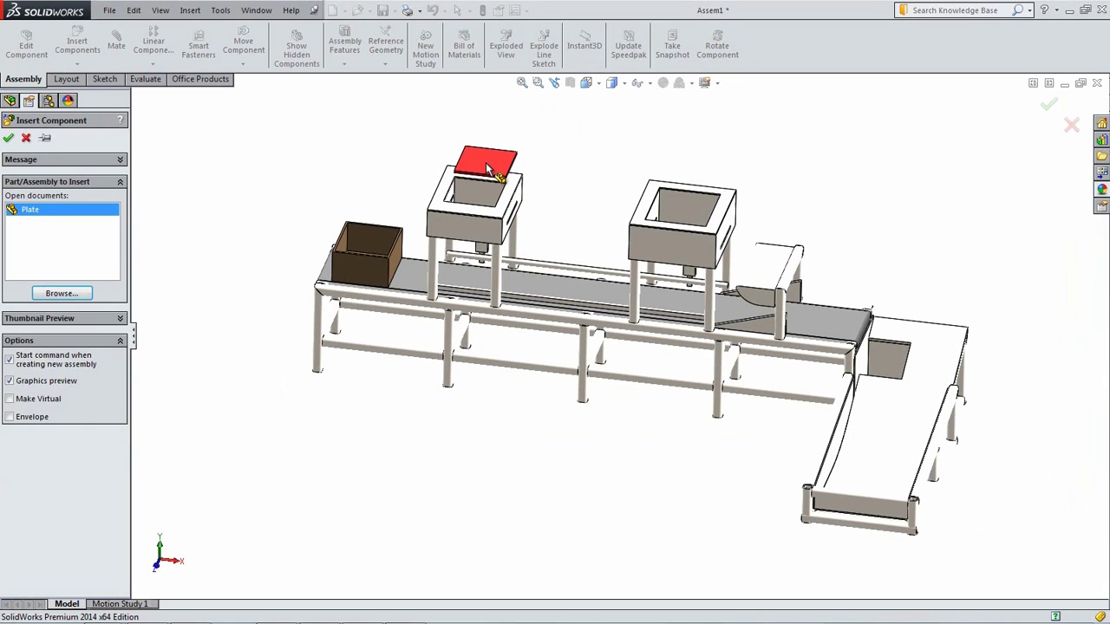
{"action": "left_click", "coordinate": [486, 161]}
{"action": "scroll", "coordinate": [486, 165], "scroll_direction": "down", "scroll_amount": 5}
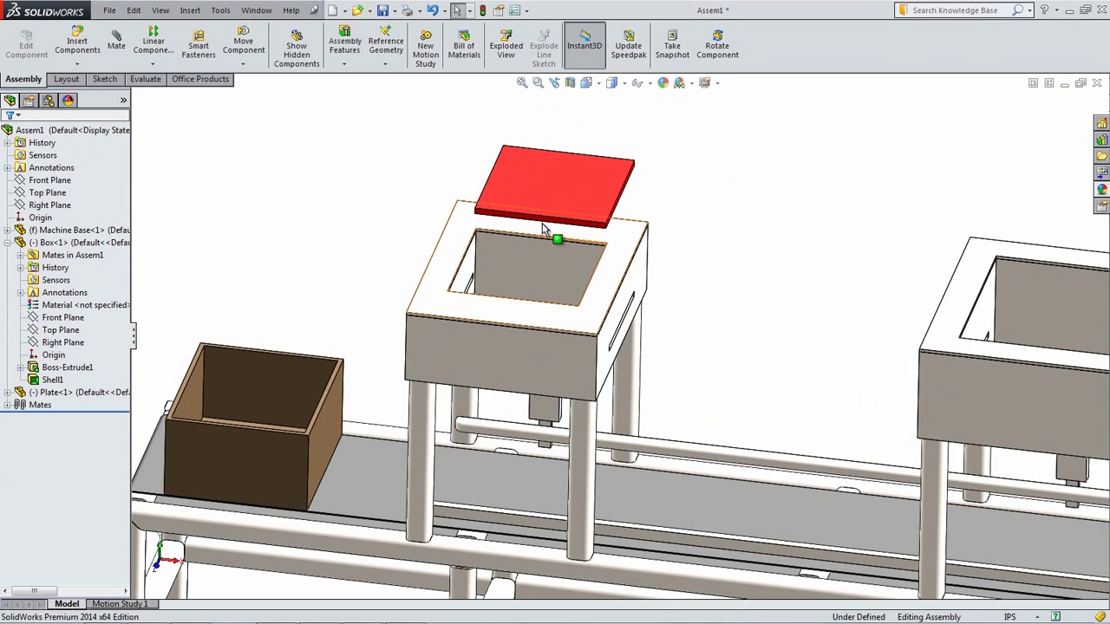
Mate the plate's front edge face coincident with the hopper opening's inner face
{"action": "left_click", "coordinate": [116, 45]}
{"action": "scroll", "coordinate": [533, 234], "scroll_direction": "down", "scroll_amount": 3}
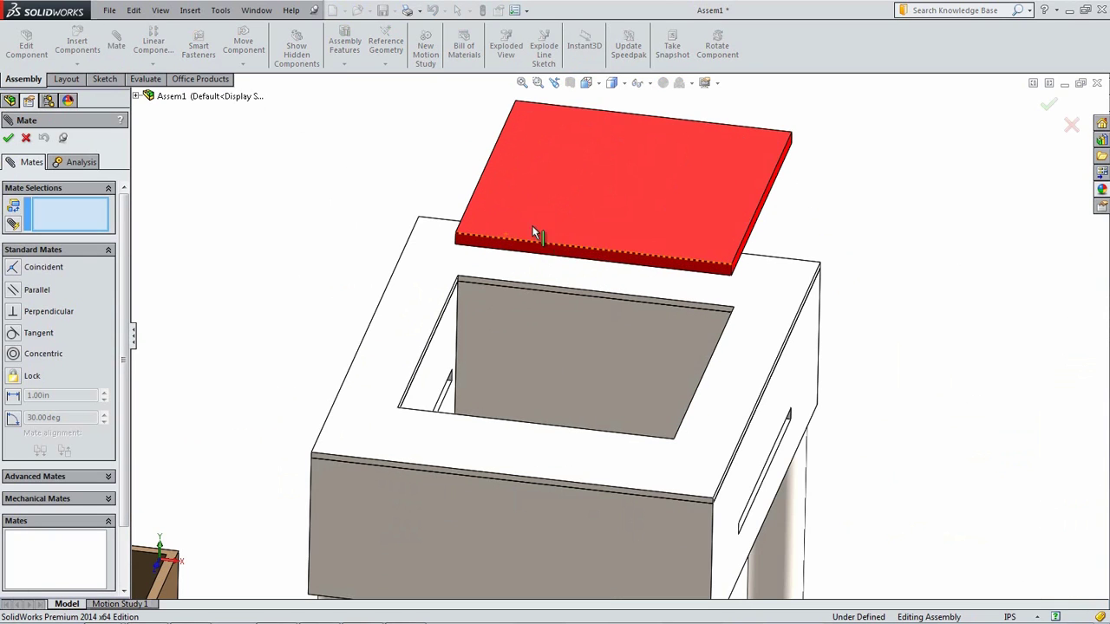
{"action": "left_click", "coordinate": [551, 250]}
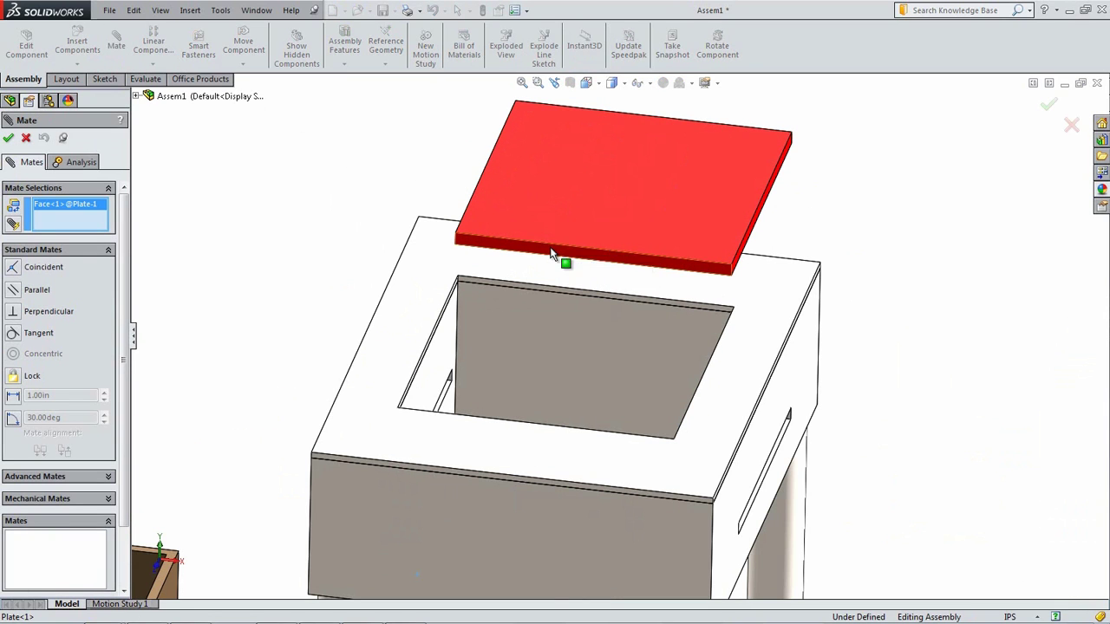
{"action": "left_click", "coordinate": [552, 380]}
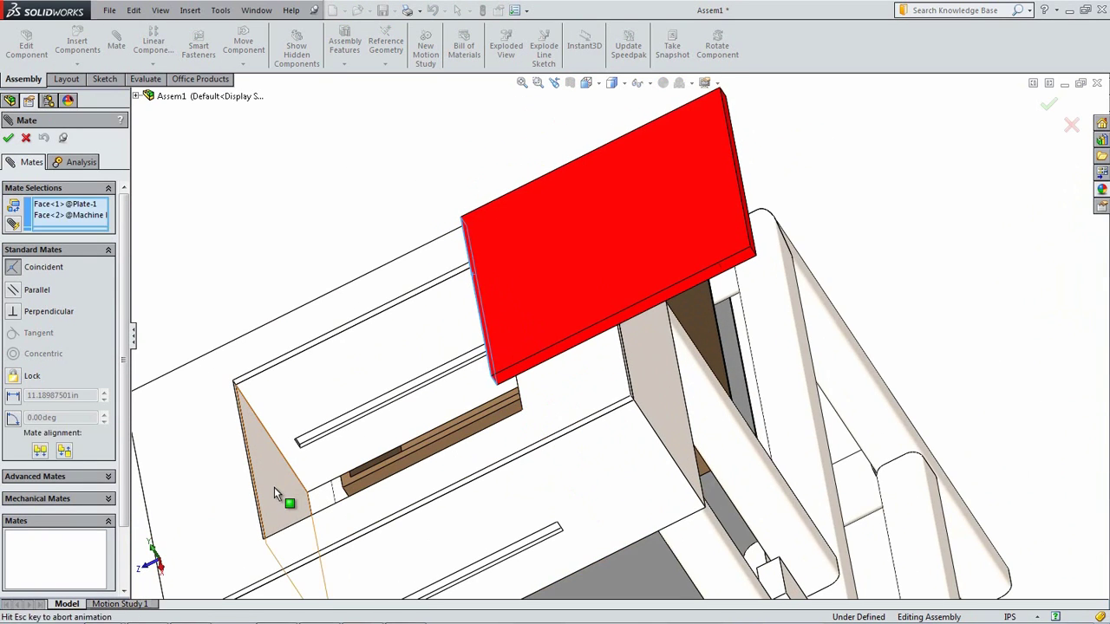
{"action": "left_click", "coordinate": [264, 507]}
Add two more coincident mates seating the red plate against the hopper top and machine base
{"action": "middle_click_drag", "start_coordinate": [290, 507], "coordinate": [404, 454]}
{"action": "left_click", "coordinate": [932, 209]}
{"action": "scroll", "coordinate": [906, 185], "scroll_direction": "down", "scroll_amount": 3}
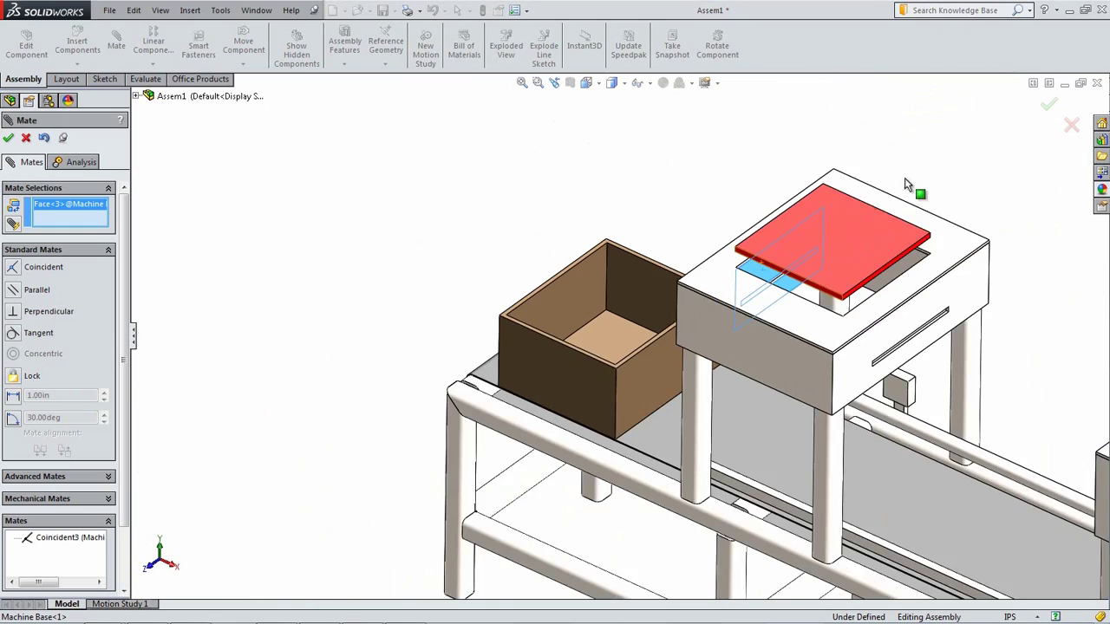
{"action": "scroll", "coordinate": [803, 228], "scroll_direction": "up", "scroll_amount": 2}
{"action": "middle_click_drag", "start_coordinate": [803, 228], "coordinate": [778, 277]}
{"action": "scroll", "coordinate": [777, 277], "scroll_direction": "up", "scroll_amount": 5}
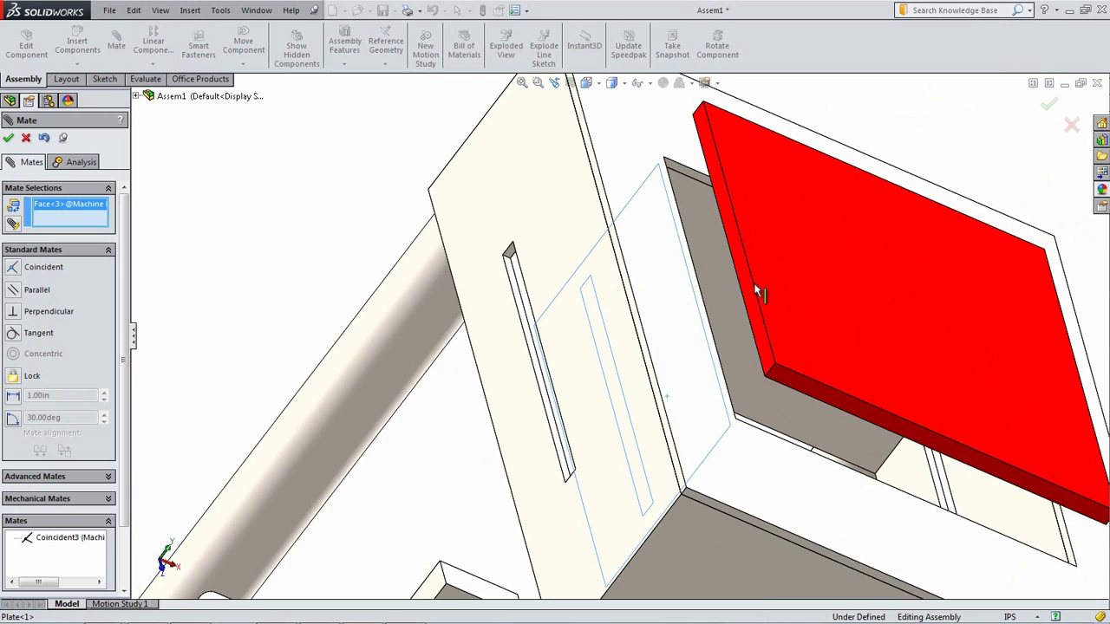
{"action": "left_click", "coordinate": [746, 293]}
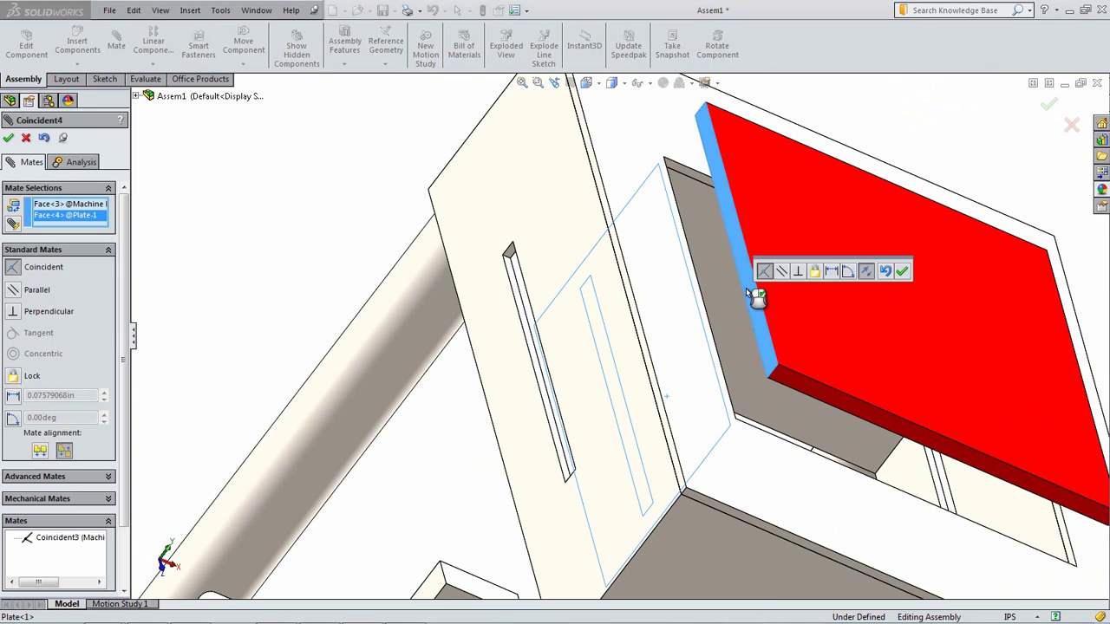
{"action": "key", "text": "Return"}
{"action": "left_click", "coordinate": [778, 293]}
{"action": "left_click", "coordinate": [670, 323]}
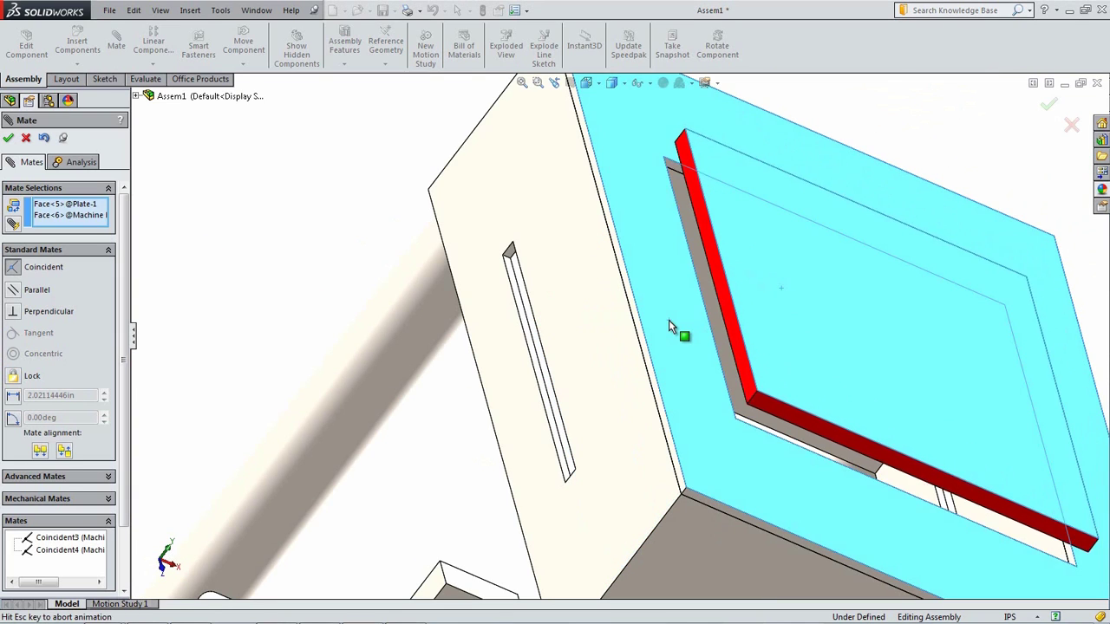
{"action": "key", "text": "Return"}
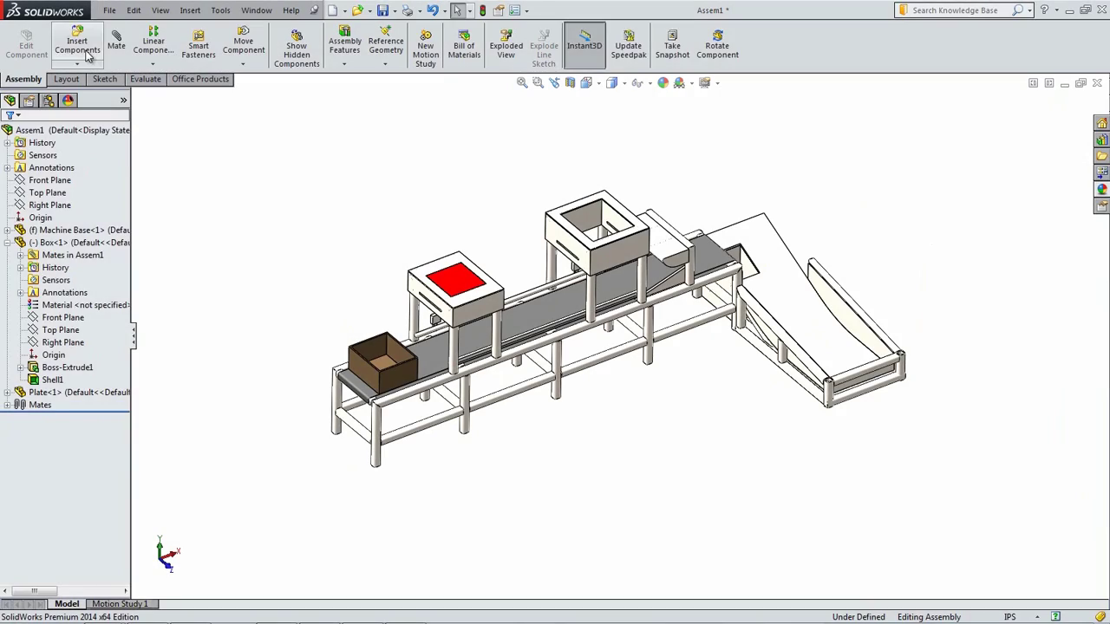
Insert Lid.SLDPRT and place it at the second station
{"action": "left_click", "coordinate": [78, 45]}
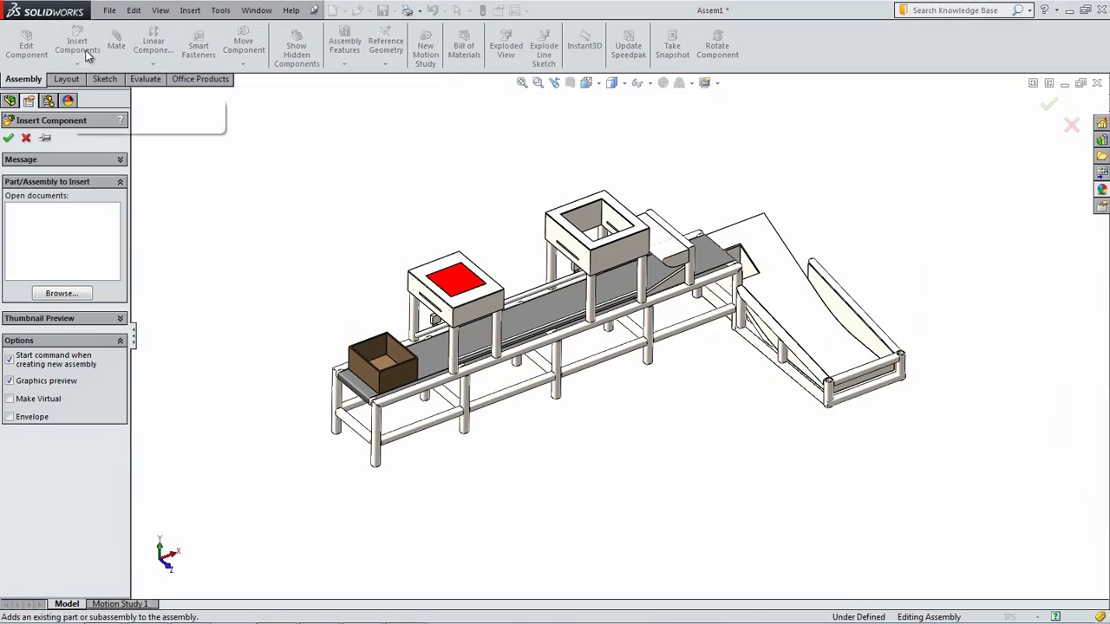
{"action": "left_click", "coordinate": [62, 293]}
{"action": "left_click", "coordinate": [429, 239]}
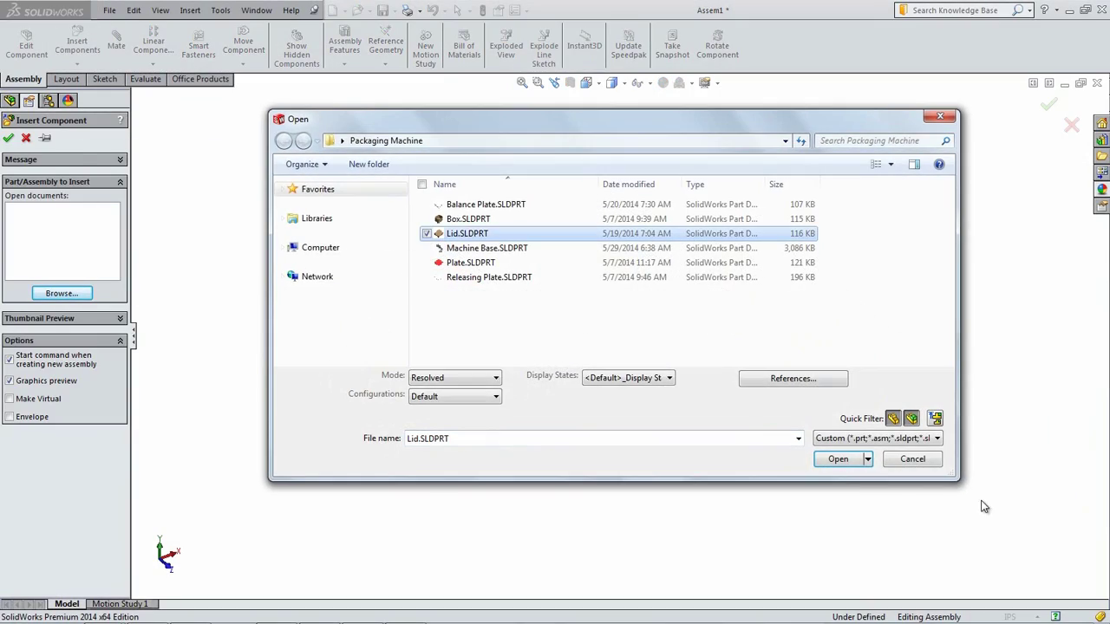
{"action": "left_click", "coordinate": [837, 465]}
{"action": "left_click", "coordinate": [577, 179]}
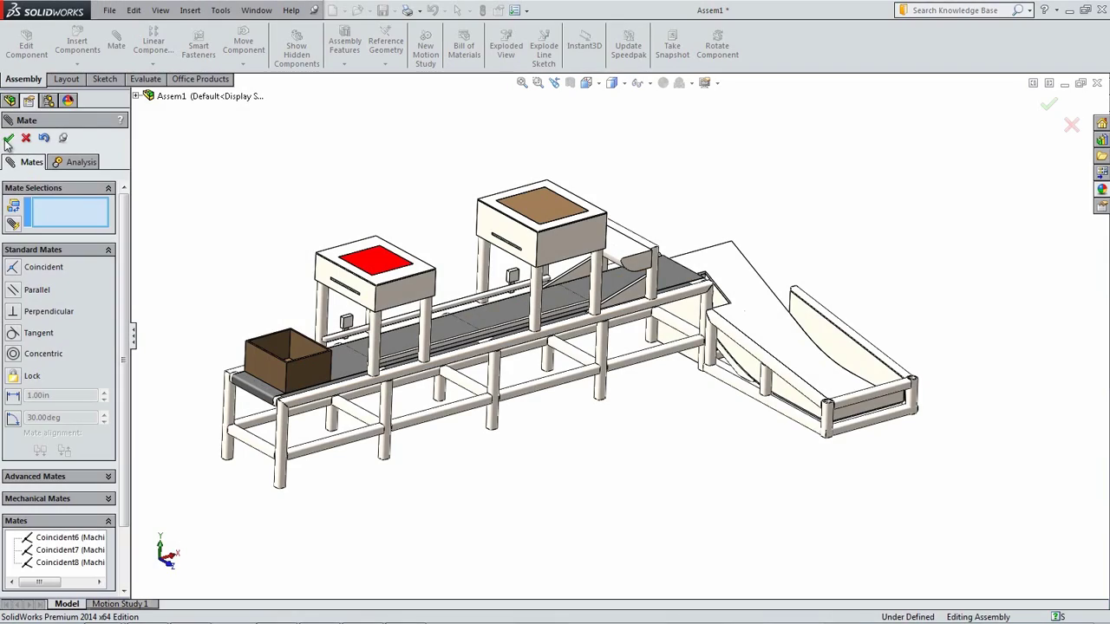
{"action": "left_click", "coordinate": [8, 139]}
{"action": "left_click", "coordinate": [95, 47]}
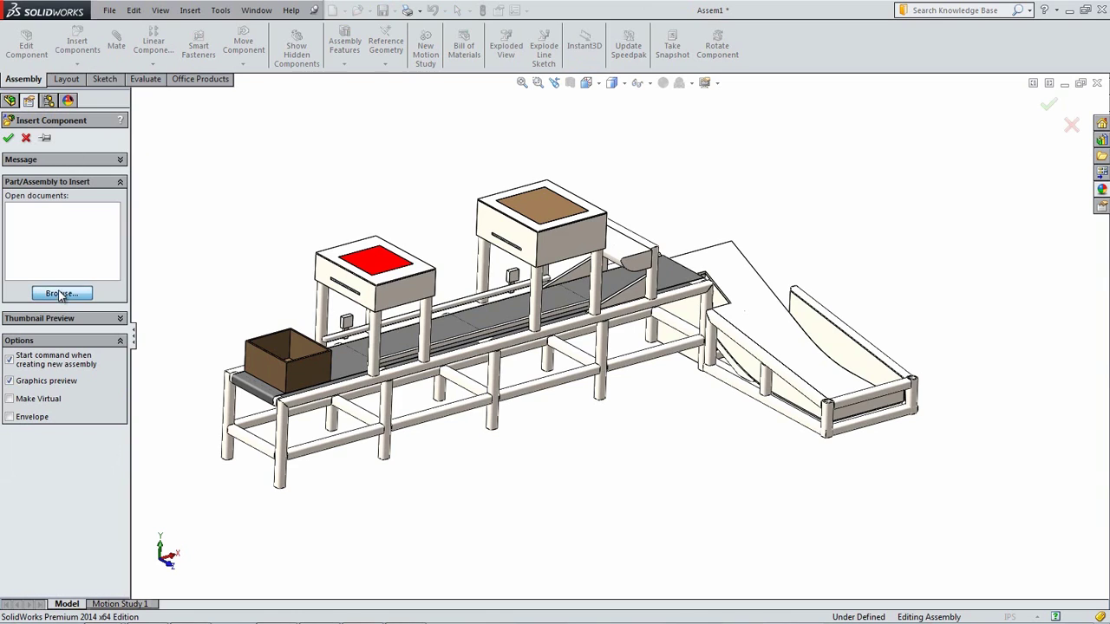
{"action": "left_click", "coordinate": [61, 294]}
Insert Releasing Plate.SLDPRT beside the first station and mate its face to the box slot
{"action": "double_click", "coordinate": [459, 278]}
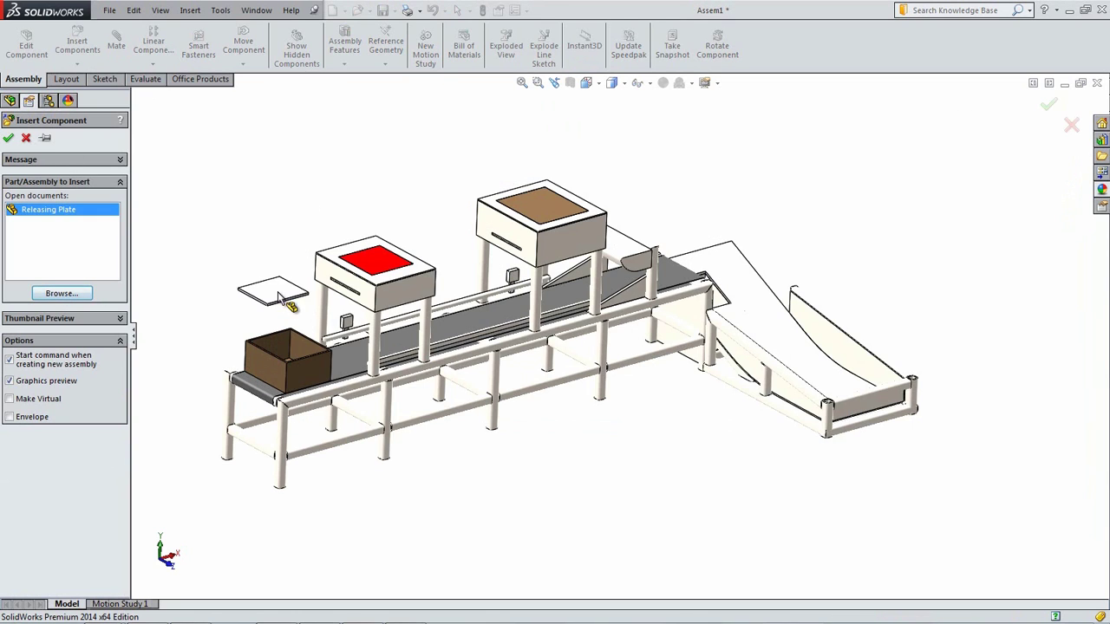
{"action": "left_click", "coordinate": [293, 301]}
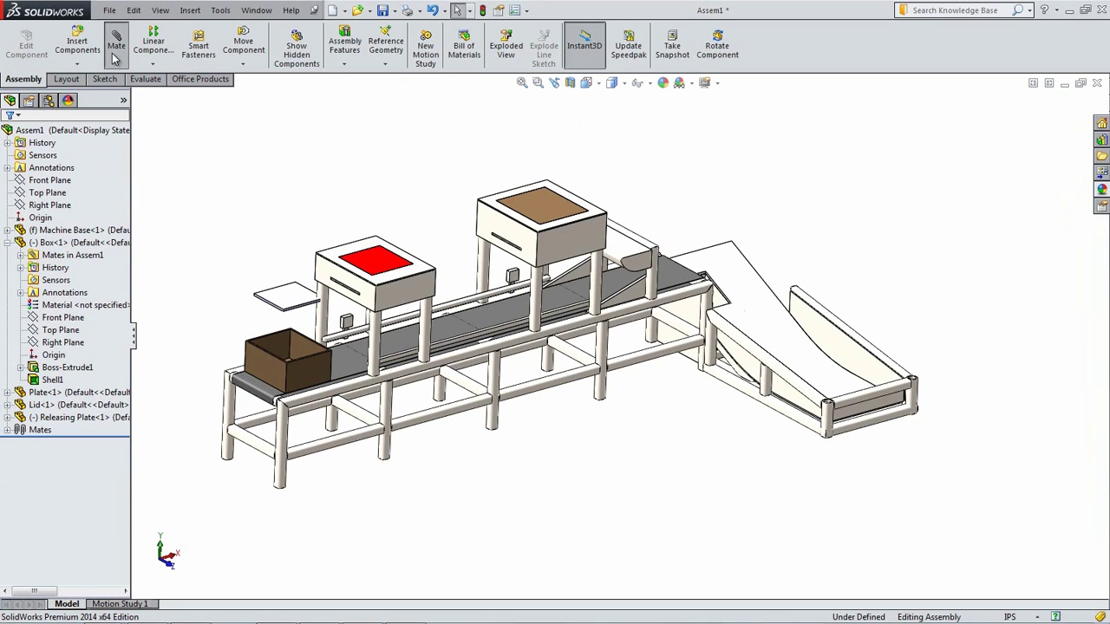
{"action": "left_click", "coordinate": [115, 48]}
{"action": "left_click", "coordinate": [291, 300]}
{"action": "scroll", "coordinate": [351, 301], "scroll_direction": "up", "scroll_amount": 3}
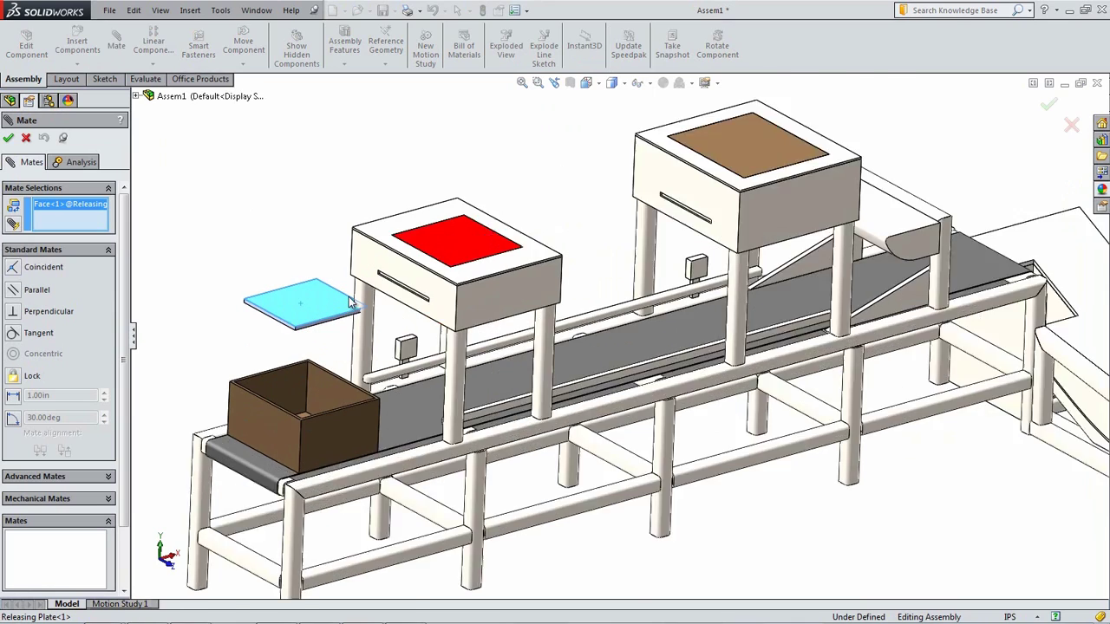
{"action": "scroll", "coordinate": [351, 302], "scroll_direction": "up", "scroll_amount": 5}
{"action": "middle_click_drag", "start_coordinate": [521, 329], "coordinate": [495, 292]}
{"action": "scroll", "coordinate": [495, 292], "scroll_direction": "up", "scroll_amount": 3}
{"action": "left_click", "coordinate": [502, 322]}
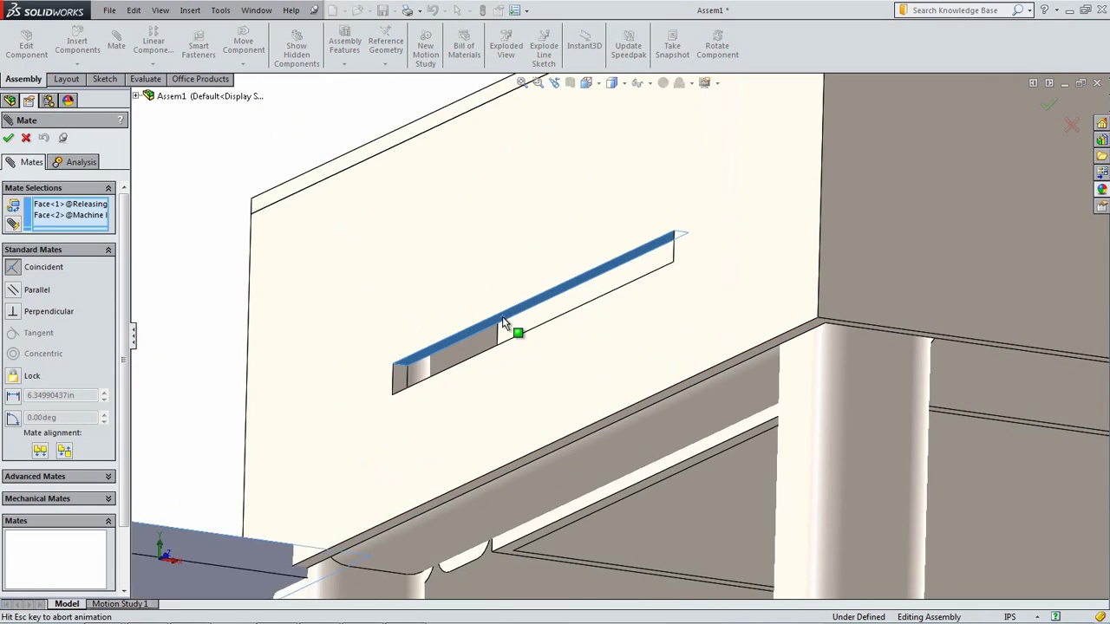
{"action": "left_click", "coordinate": [490, 303]}
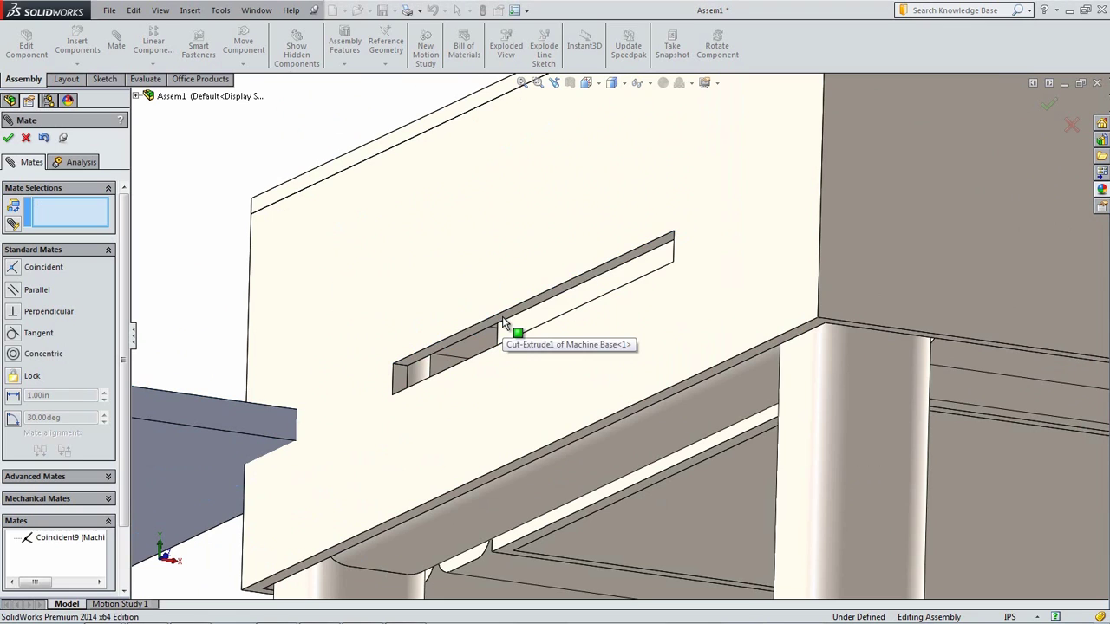
Align the releasing plate's long edge with the box's end face and slide it right
{"action": "left_click", "coordinate": [215, 399]}
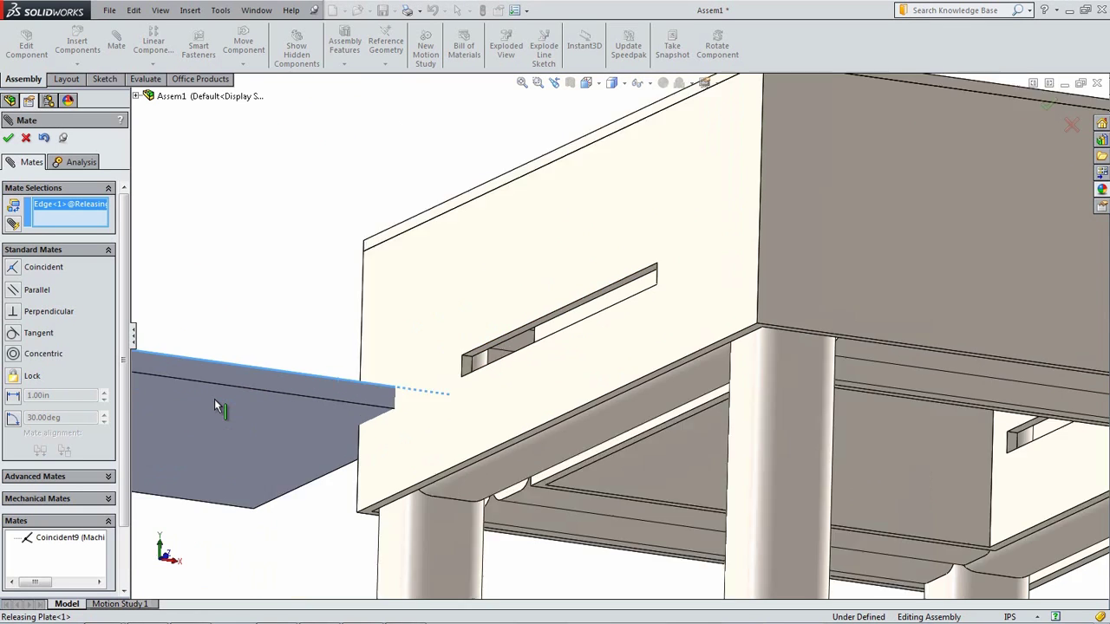
{"action": "scroll", "coordinate": [214, 399], "scroll_direction": "down", "scroll_amount": 3}
{"action": "middle_click_drag", "start_coordinate": [307, 396], "coordinate": [696, 355]}
{"action": "scroll", "coordinate": [637, 300], "scroll_direction": "down", "scroll_amount": 6}
{"action": "left_click", "coordinate": [599, 285]}
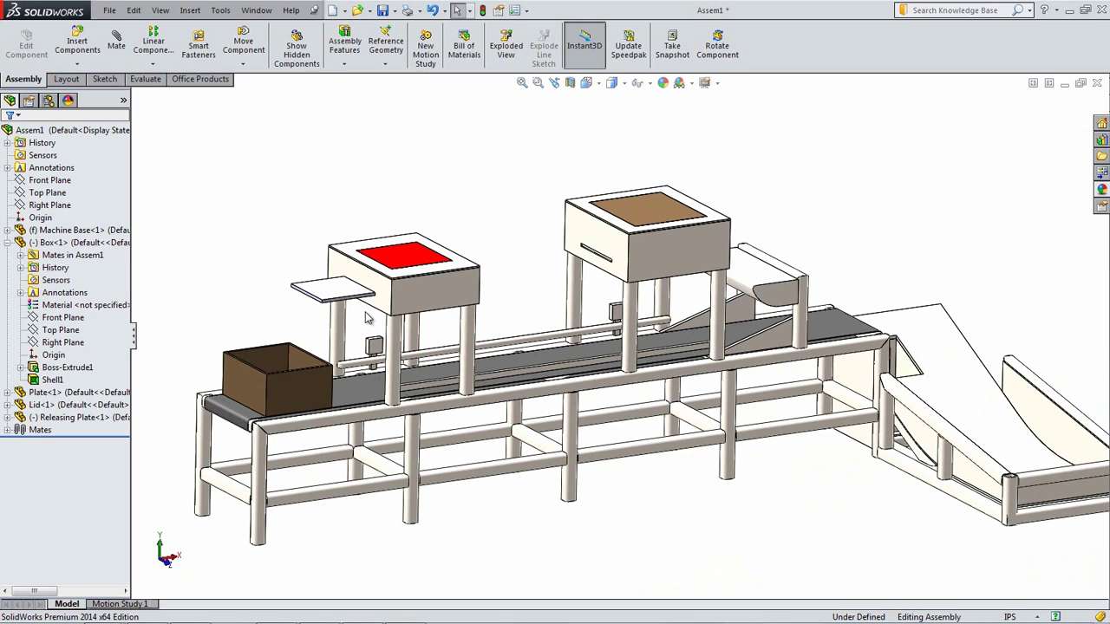
{"action": "mouse_move", "coordinate": [343, 295]}
{"action": "left_mouse_down"}
{"action": "mouse_move", "coordinate": [375, 291]}
{"action": "mouse_move", "coordinate": [358, 294]}
{"action": "left_mouse_up"}
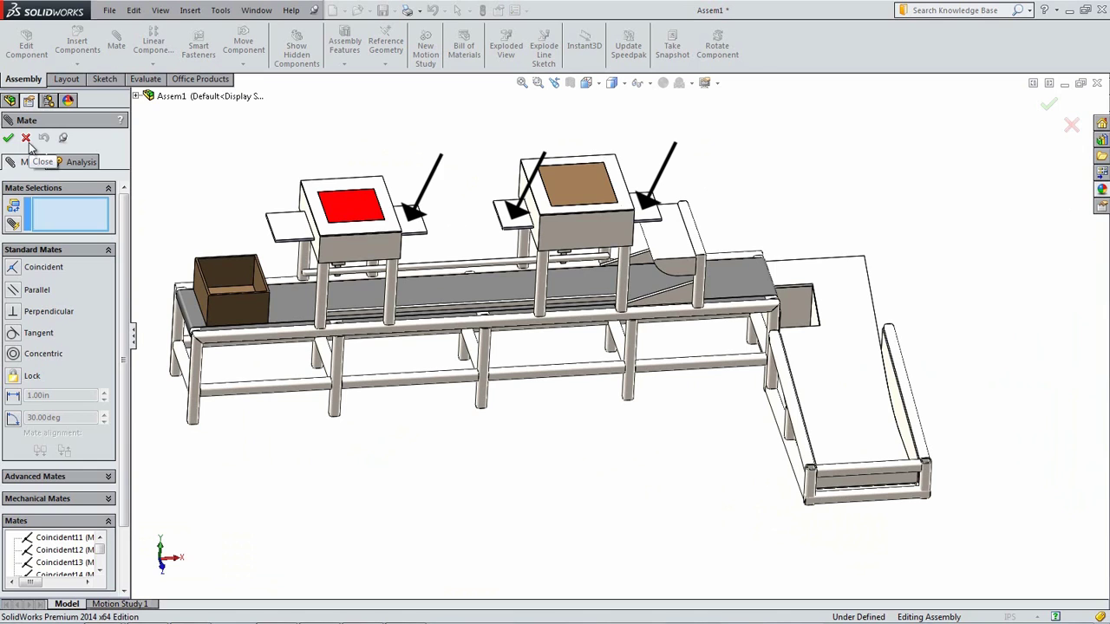
{"action": "scroll", "coordinate": [359, 256], "scroll_direction": "down", "scroll_amount": 3}
Mate the facing edge faces of the first pair of releasing plates coincident
{"action": "mouse_move", "coordinate": [359, 257]}
{"action": "middle_mouse_down"}
{"action": "mouse_move", "coordinate": [384, 206]}
{"action": "mouse_move", "coordinate": [407, 304]}
{"action": "middle_mouse_up"}
{"action": "scroll", "coordinate": [408, 304], "scroll_direction": "down", "scroll_amount": 3}
{"action": "scroll", "coordinate": [408, 304], "scroll_direction": "down", "scroll_amount": 5}
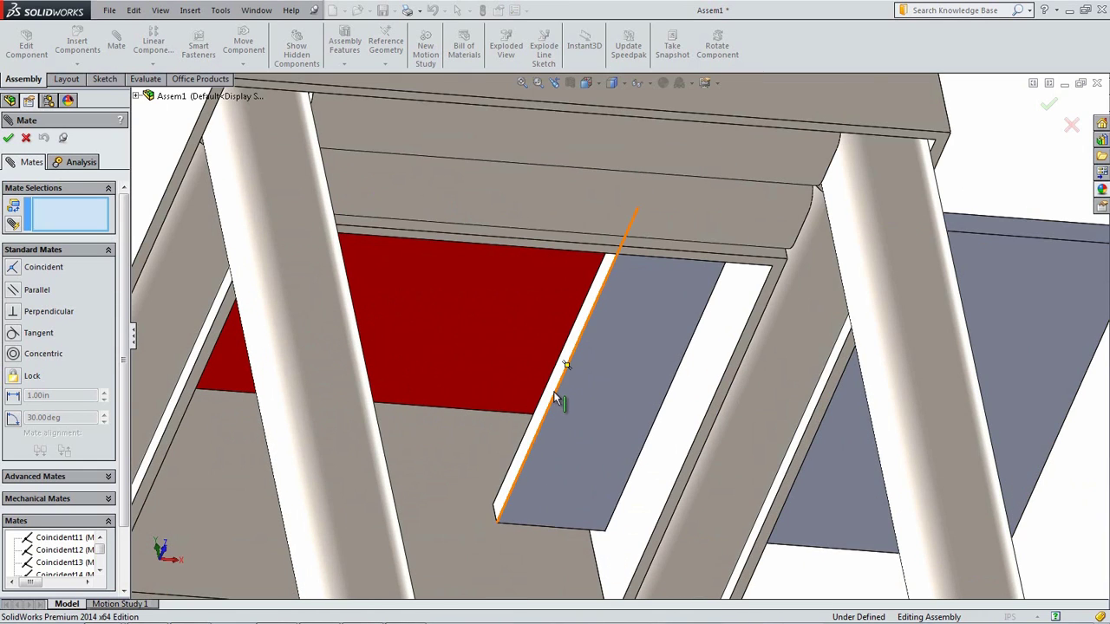
{"action": "left_click", "coordinate": [552, 390]}
{"action": "middle_click_drag", "start_coordinate": [375, 408], "coordinate": [265, 416]}
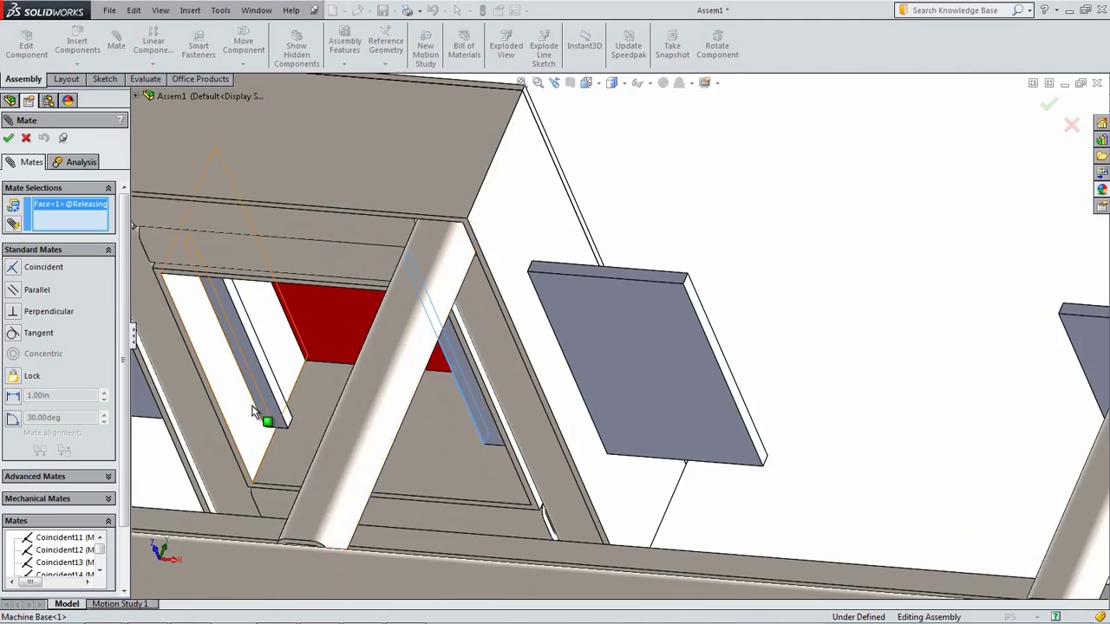
{"action": "scroll", "coordinate": [307, 372], "scroll_direction": "down", "scroll_amount": 2}
{"action": "left_click", "coordinate": [321, 362]}
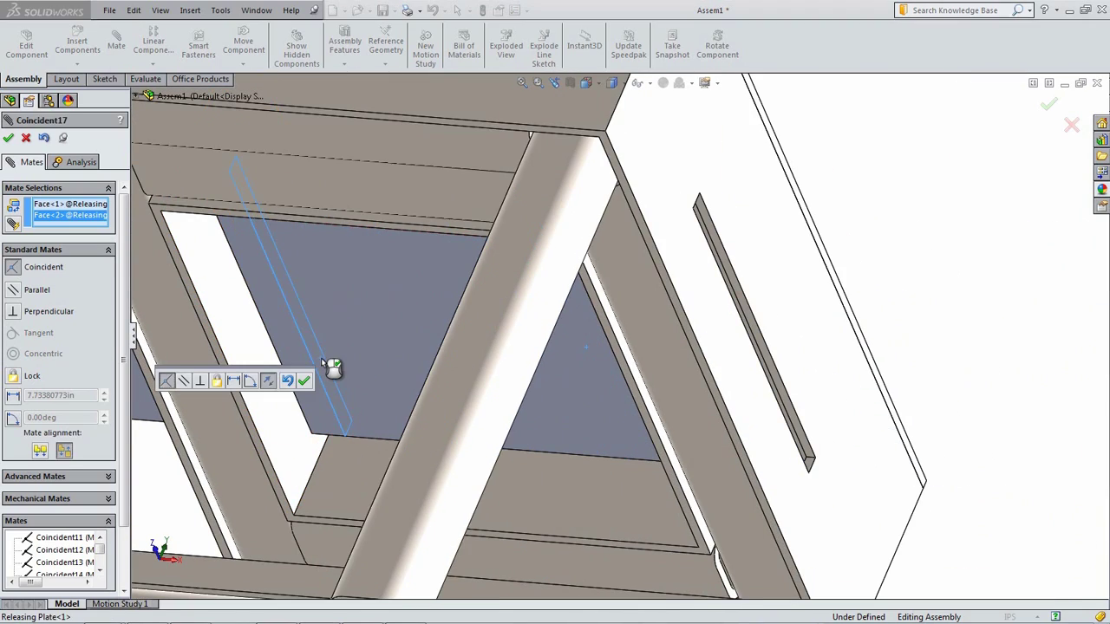
{"action": "left_click", "coordinate": [295, 379]}
Mate the facing edge faces of the second station's releasing plates coincident
{"action": "middle_click_drag", "start_coordinate": [372, 377], "coordinate": [889, 379]}
{"action": "scroll", "coordinate": [902, 373], "scroll_direction": "down", "scroll_amount": 6}
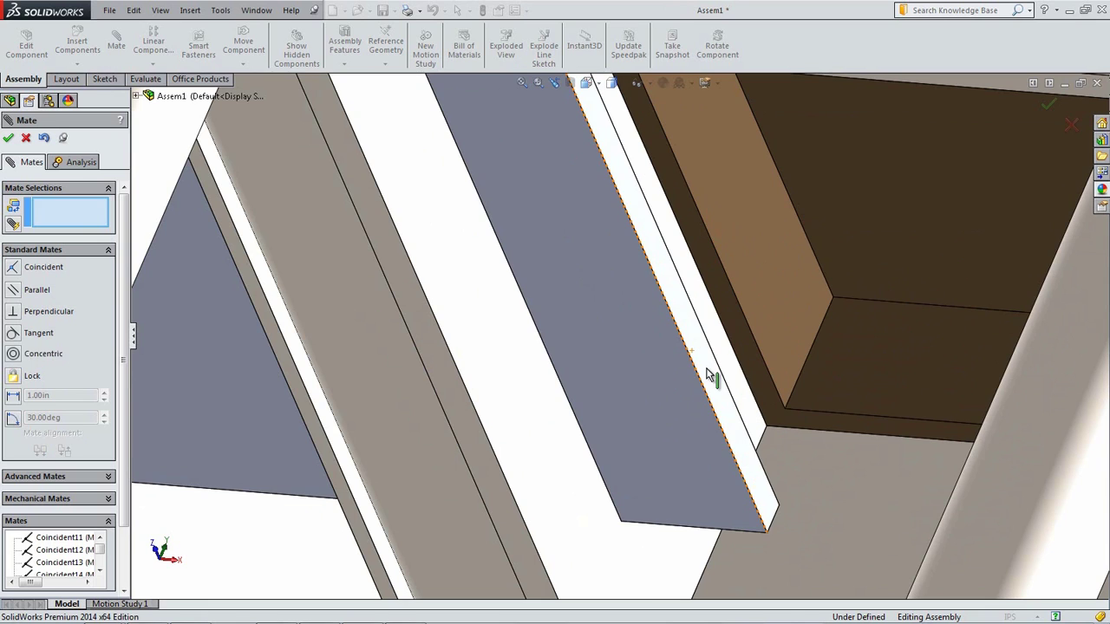
{"action": "left_click", "coordinate": [708, 371]}
{"action": "scroll", "coordinate": [864, 423], "scroll_direction": "up", "scroll_amount": 5}
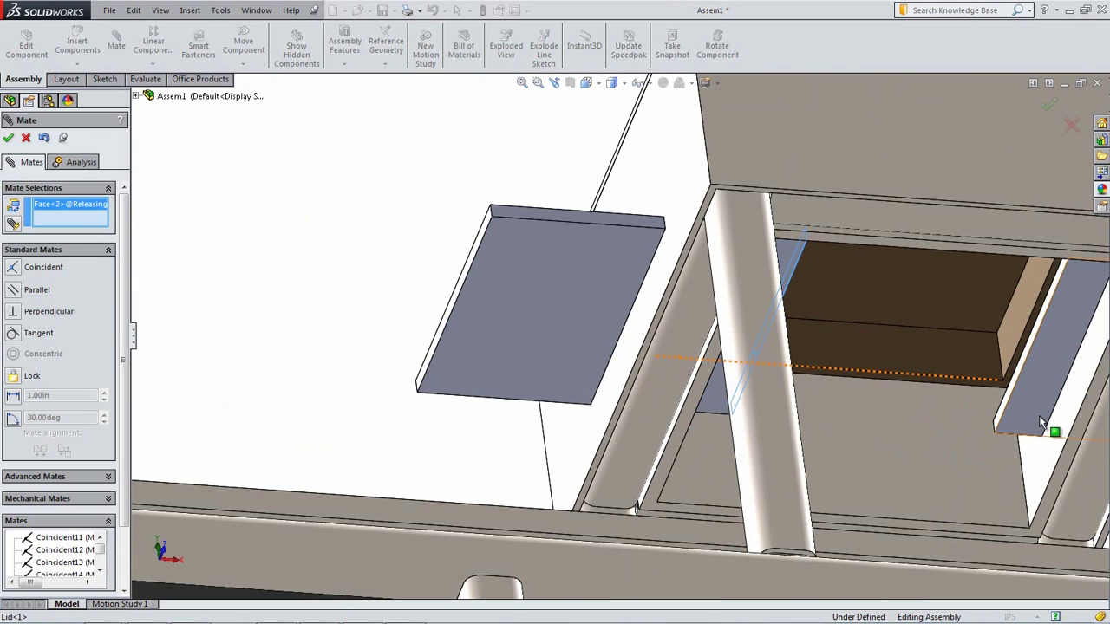
{"action": "left_click", "coordinate": [1008, 391]}
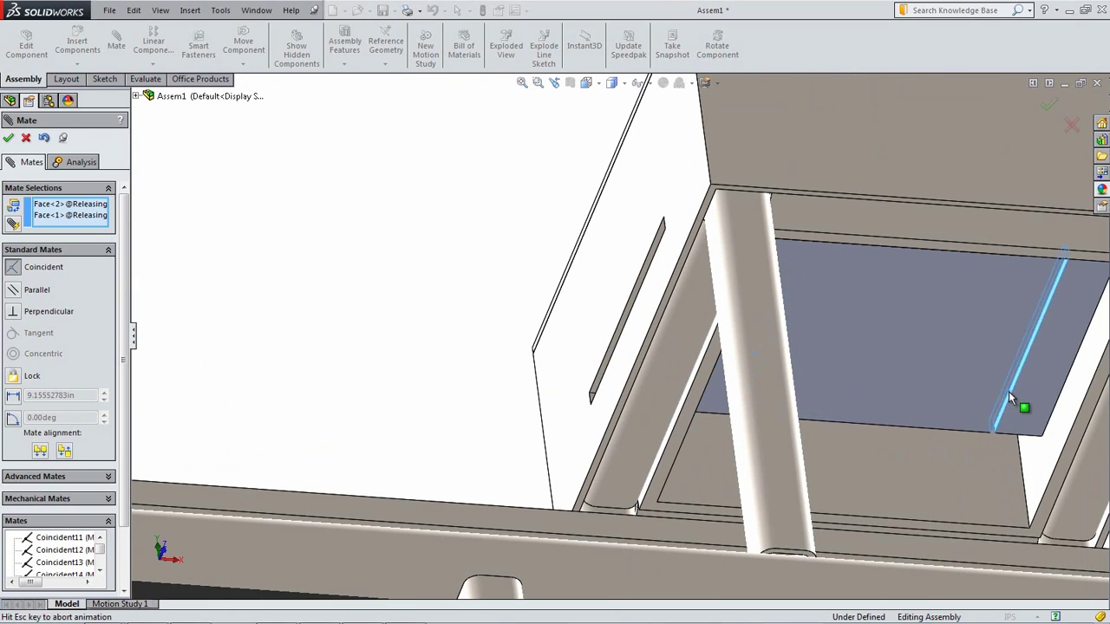
{"action": "key", "text": "Return"}
{"action": "scroll", "coordinate": [743, 350], "scroll_direction": "up", "scroll_amount": 5}
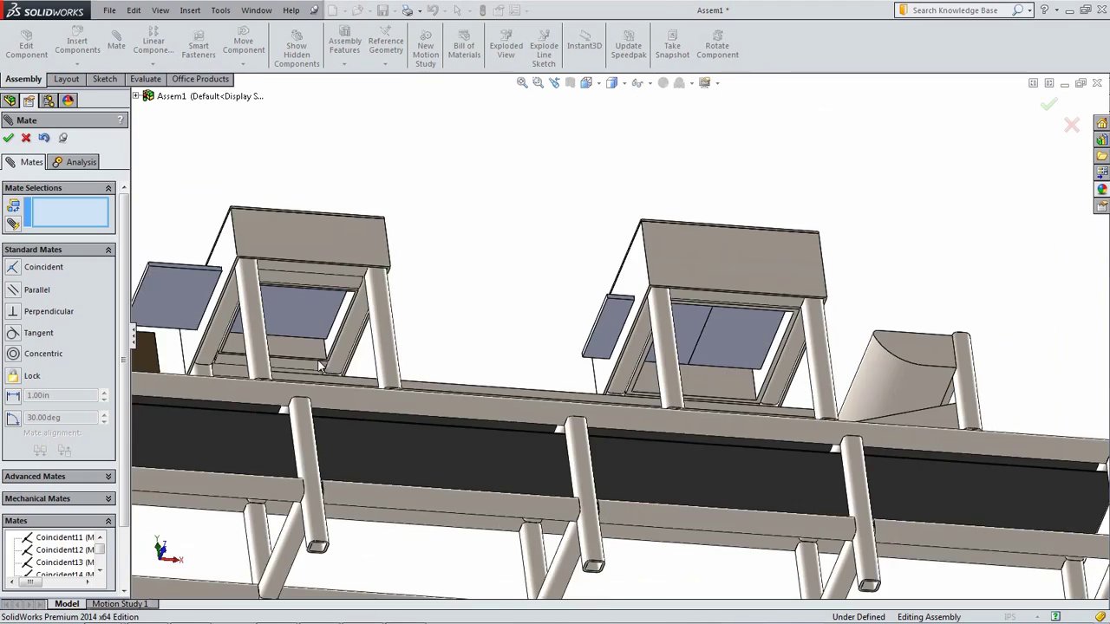
Add a 3.00 in distance mate between the releasing plate's edge face and the box's front face
{"action": "key", "text": "ctrl+7"}
{"action": "scroll", "coordinate": [221, 332], "scroll_direction": "down", "scroll_amount": 5}
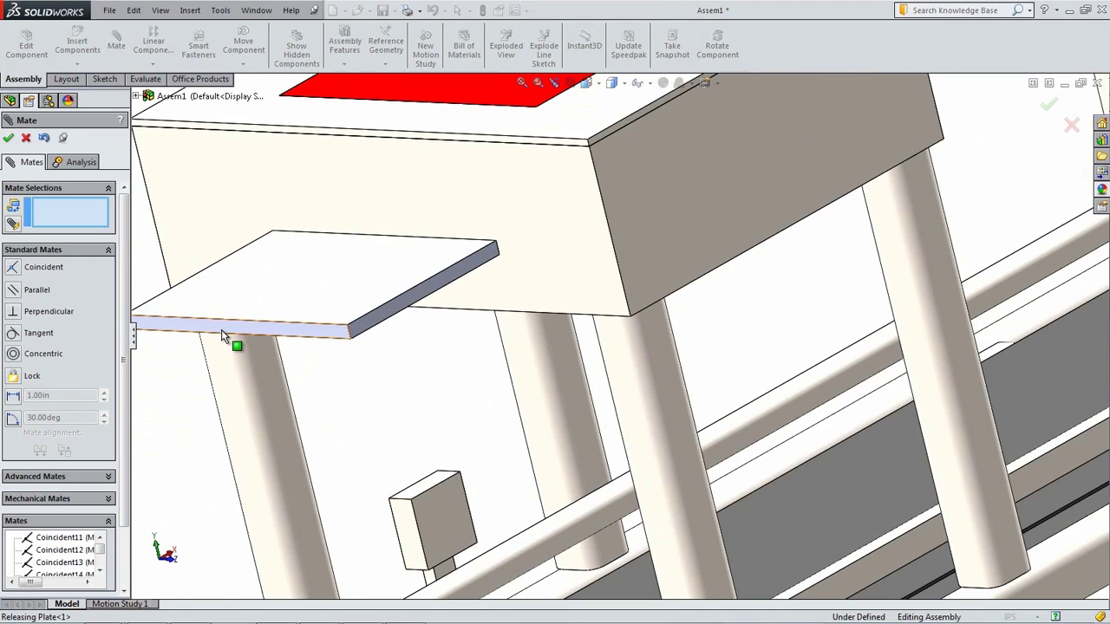
{"action": "left_click", "coordinate": [221, 330]}
{"action": "left_click", "coordinate": [377, 194]}
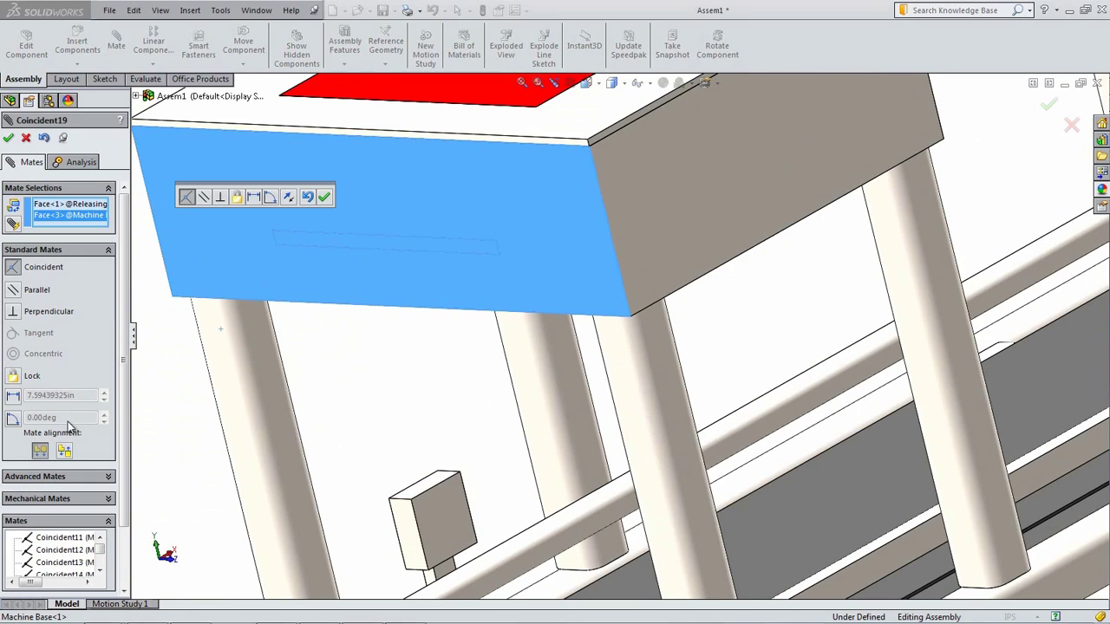
{"action": "left_click", "coordinate": [14, 398]}
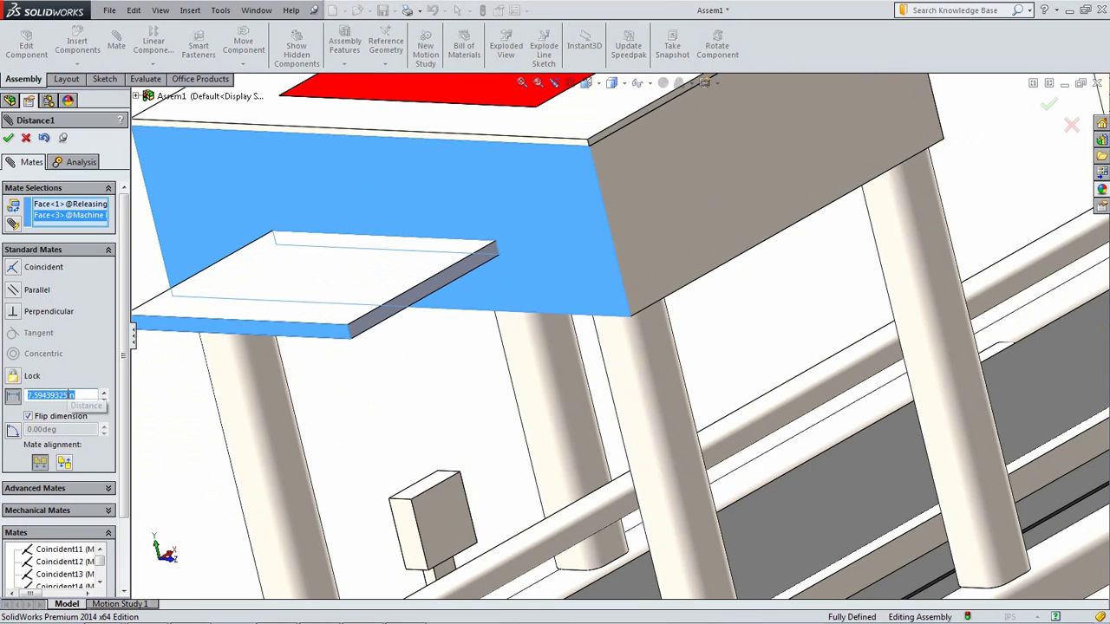
{"action": "type", "text": "3"}
{"action": "key", "text": "Return"}
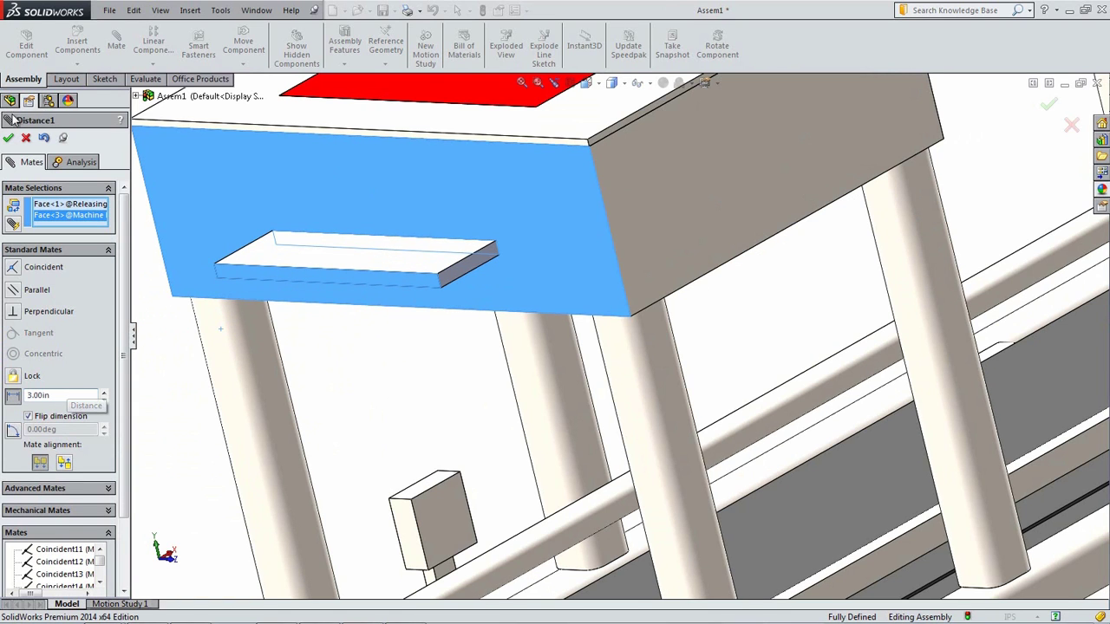
{"action": "left_click", "coordinate": [7, 137]}
Add a 1.75 in distance mate between another releasing plate face and the machine base
{"action": "middle_click_drag", "start_coordinate": [451, 195], "coordinate": [587, 309]}
{"action": "scroll", "coordinate": [896, 211], "scroll_direction": "up", "scroll_amount": 5}
{"action": "middle_click_drag", "start_coordinate": [897, 210], "coordinate": [855, 216]}
{"action": "scroll", "coordinate": [784, 253], "scroll_direction": "down", "scroll_amount": 2}
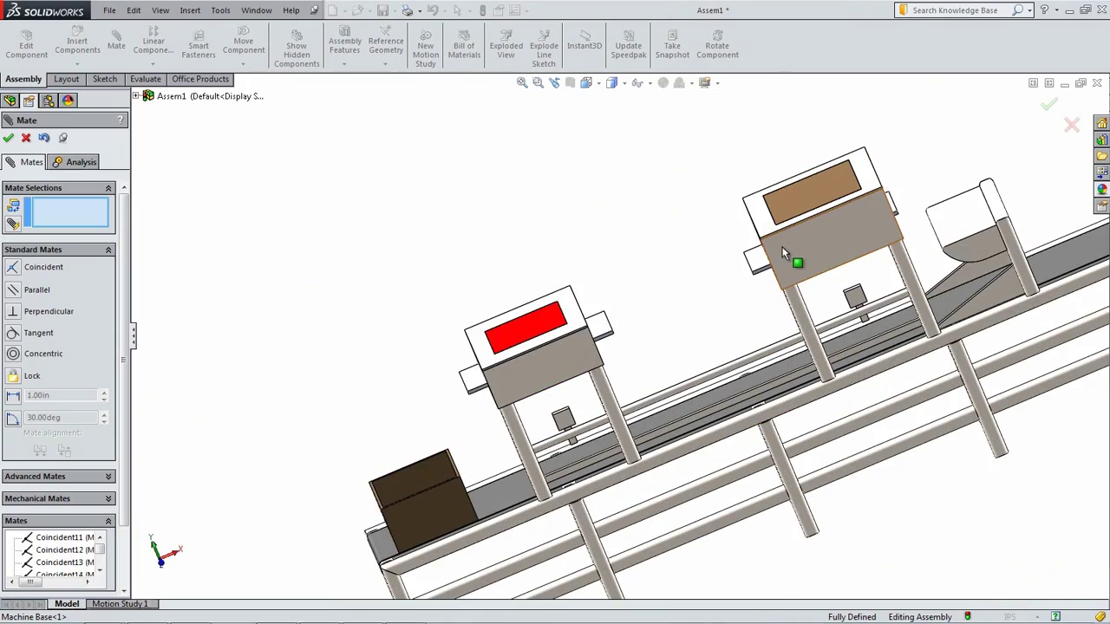
{"action": "middle_click_drag", "start_coordinate": [785, 249], "coordinate": [818, 235]}
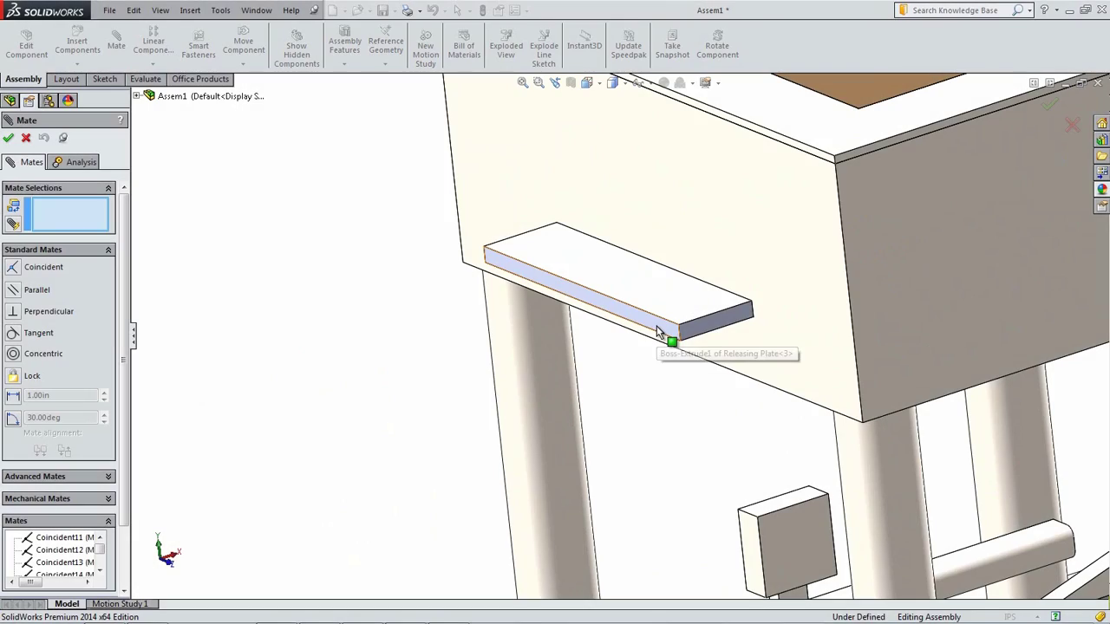
{"action": "left_click", "coordinate": [659, 332]}
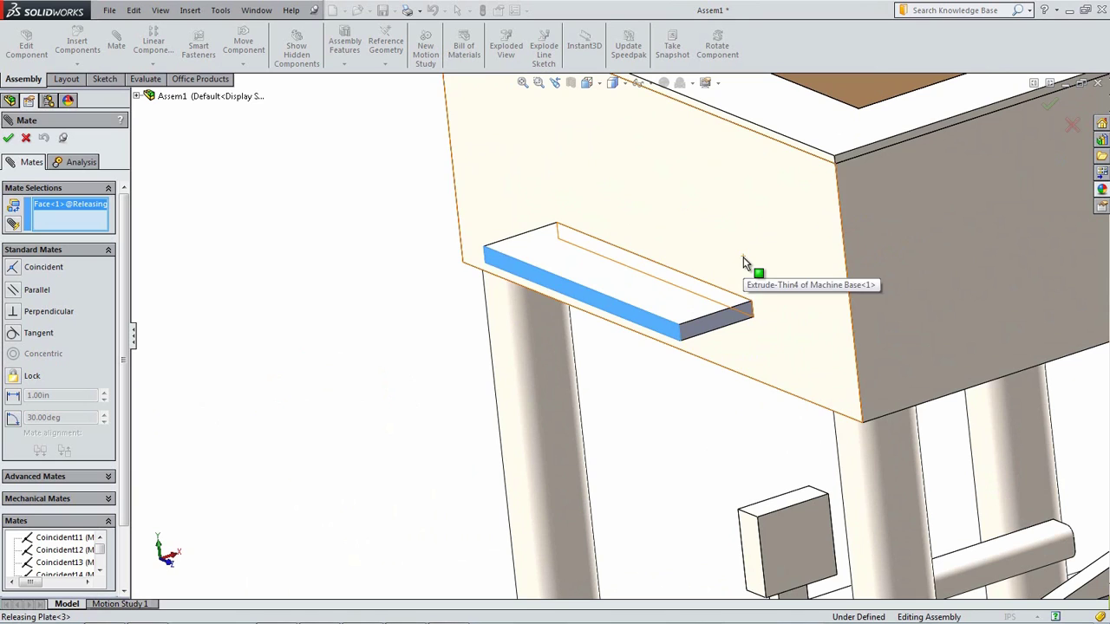
{"action": "left_click", "coordinate": [743, 256]}
{"action": "left_click", "coordinate": [13, 395]}
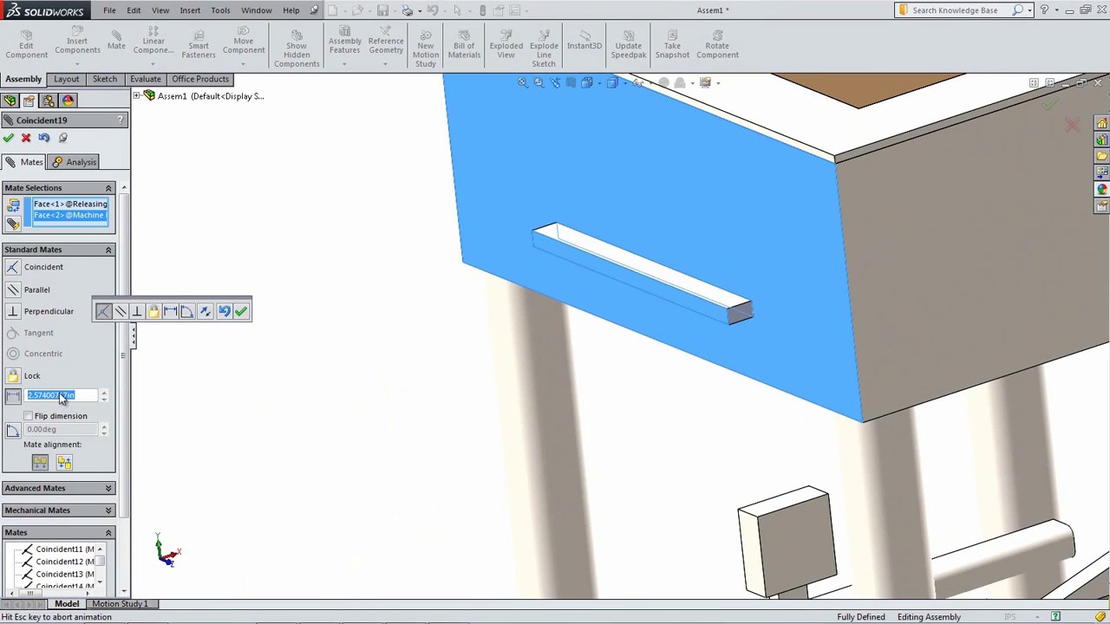
{"action": "type", "text": "1"}
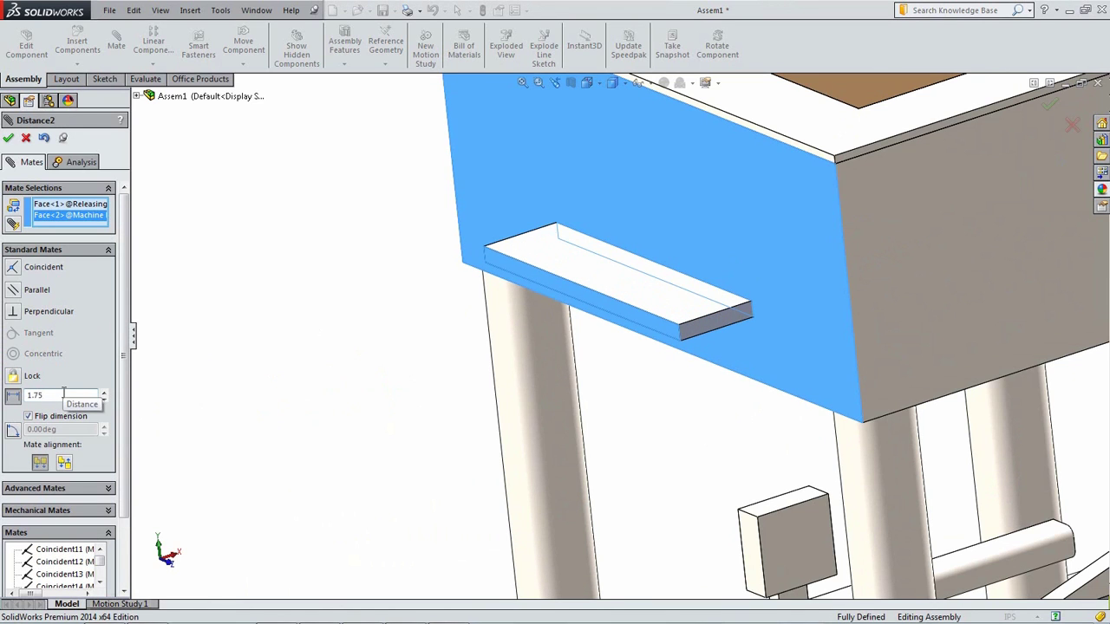
{"action": "type", "text": ".75"}
{"action": "key", "text": "Return"}
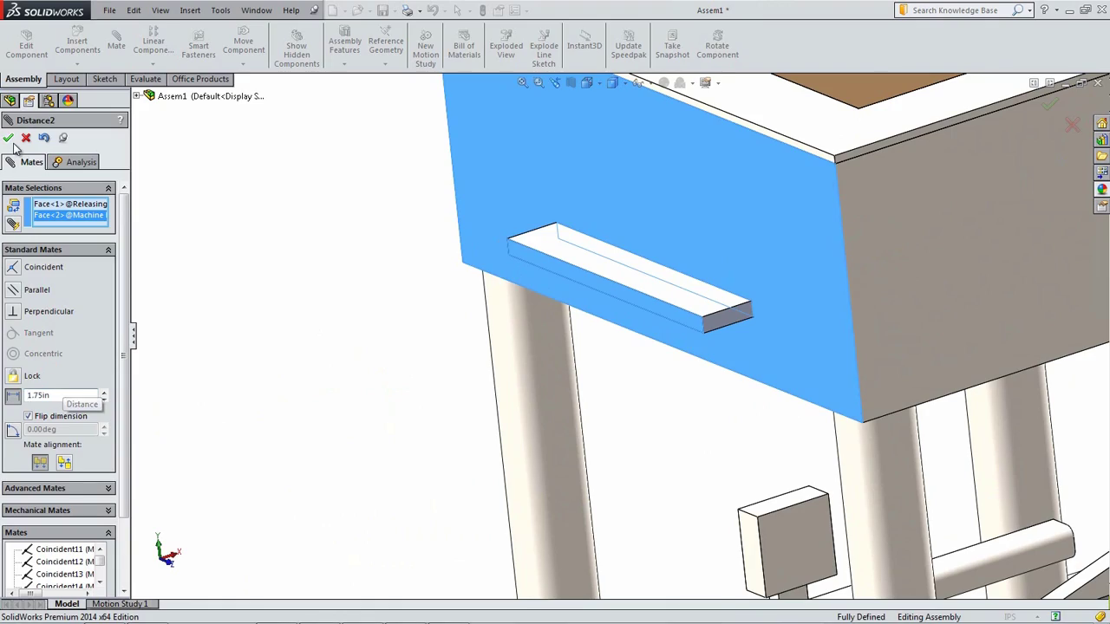
{"action": "left_click", "coordinate": [9, 138]}
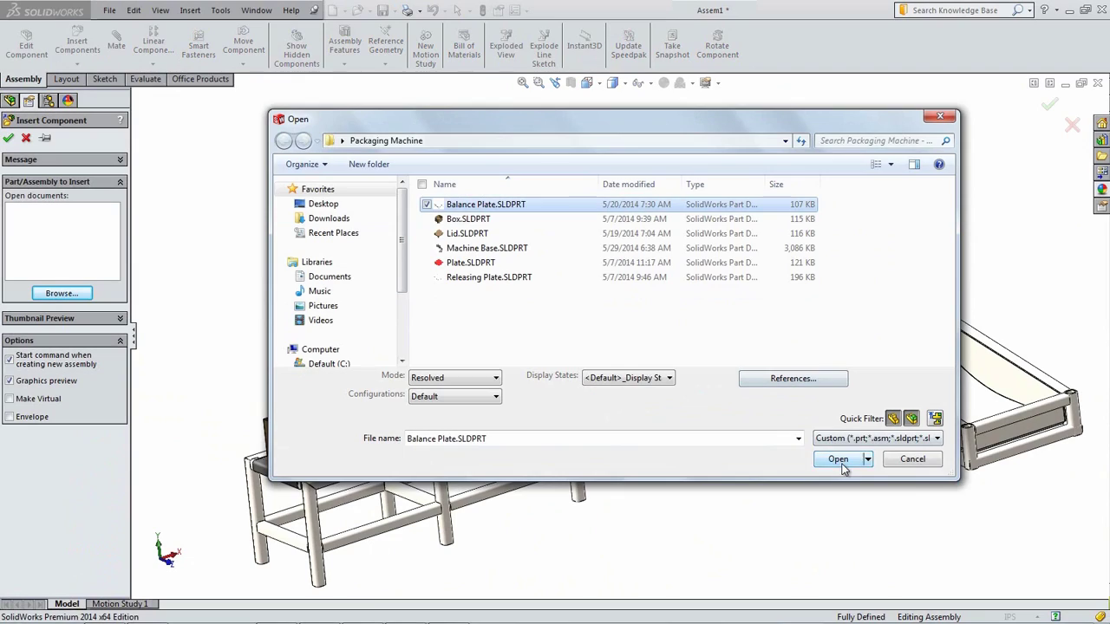
Insert Balance Plate.SLDPRT and mate its thin edge face coincident with the machine base
{"action": "left_click", "coordinate": [838, 459]}
{"action": "left_click", "coordinate": [841, 468]}
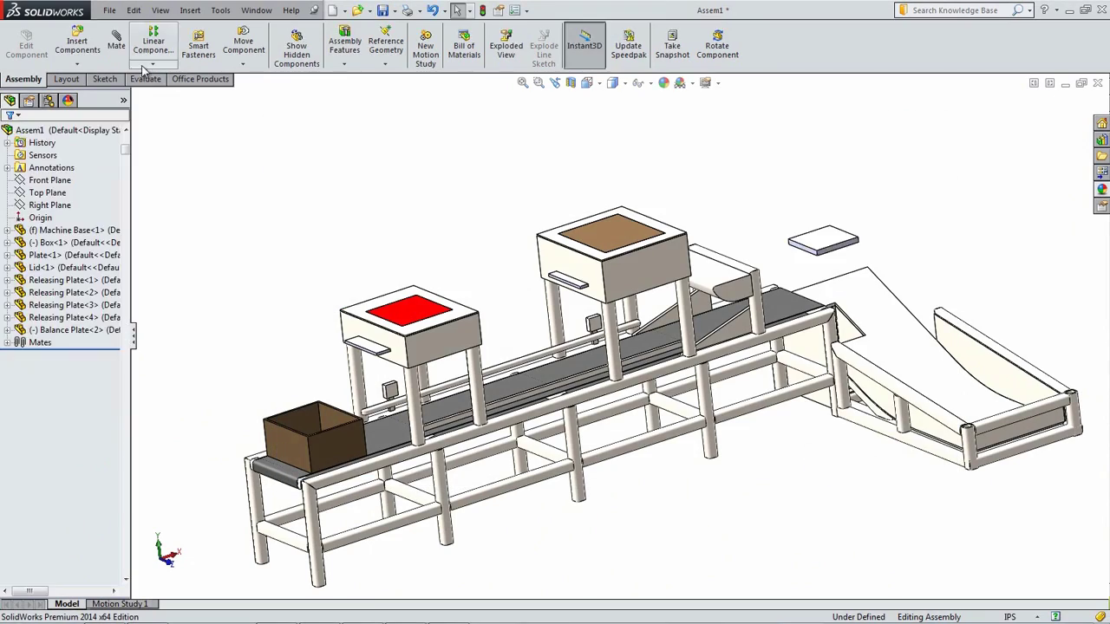
{"action": "left_click", "coordinate": [121, 50]}
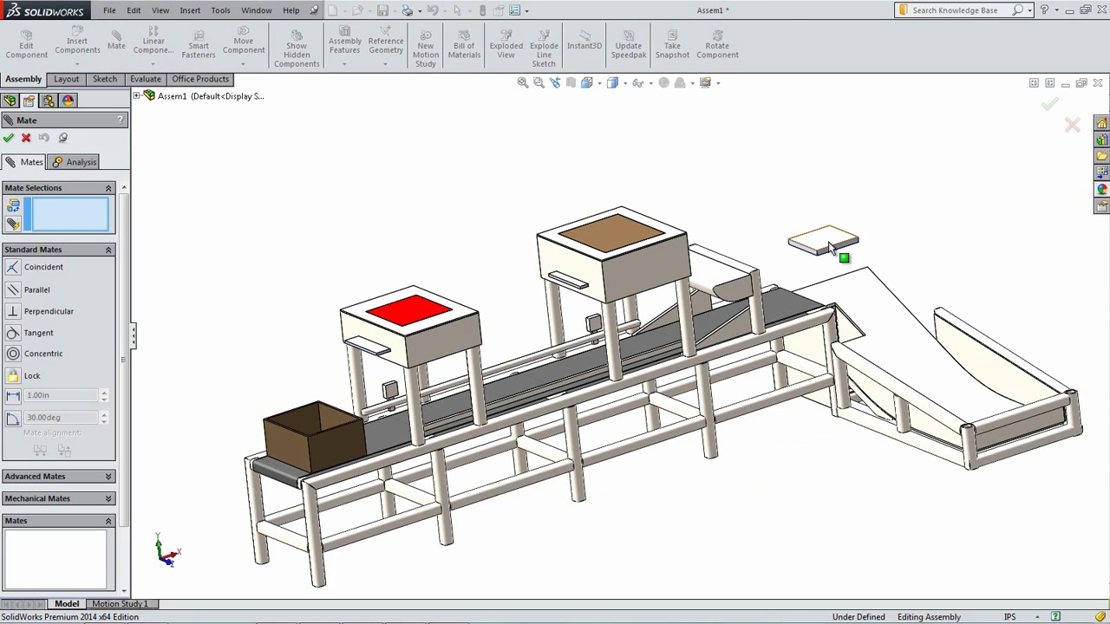
{"action": "scroll", "coordinate": [822, 262], "scroll_direction": "down", "scroll_amount": 4}
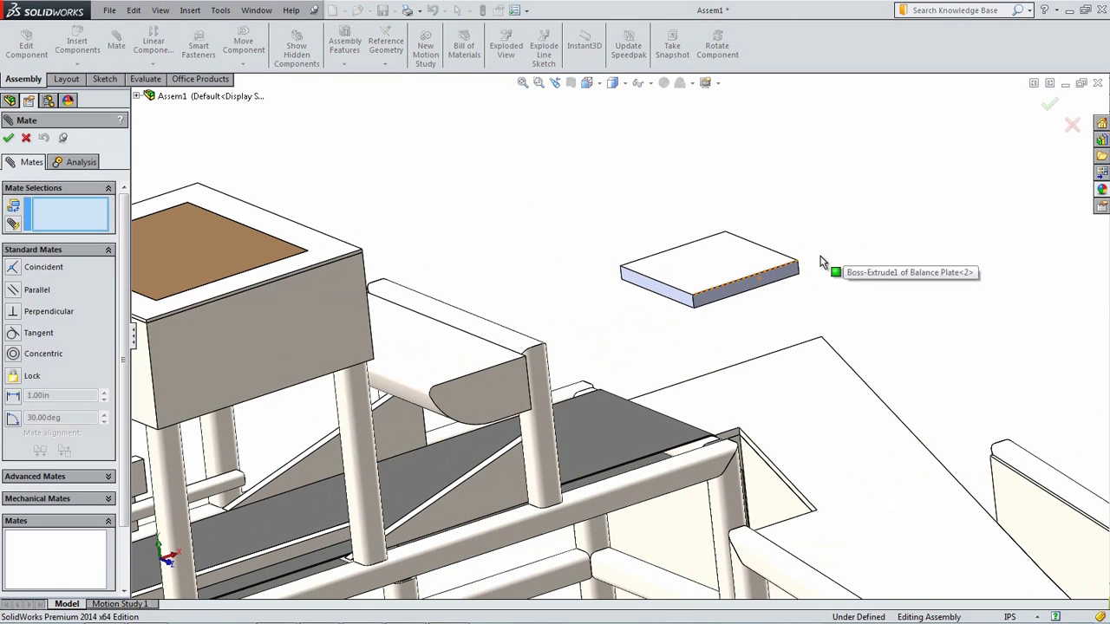
{"action": "left_click", "coordinate": [780, 287]}
{"action": "middle_click_drag", "start_coordinate": [817, 458], "coordinate": [718, 511]}
{"action": "left_click", "coordinate": [728, 485]}
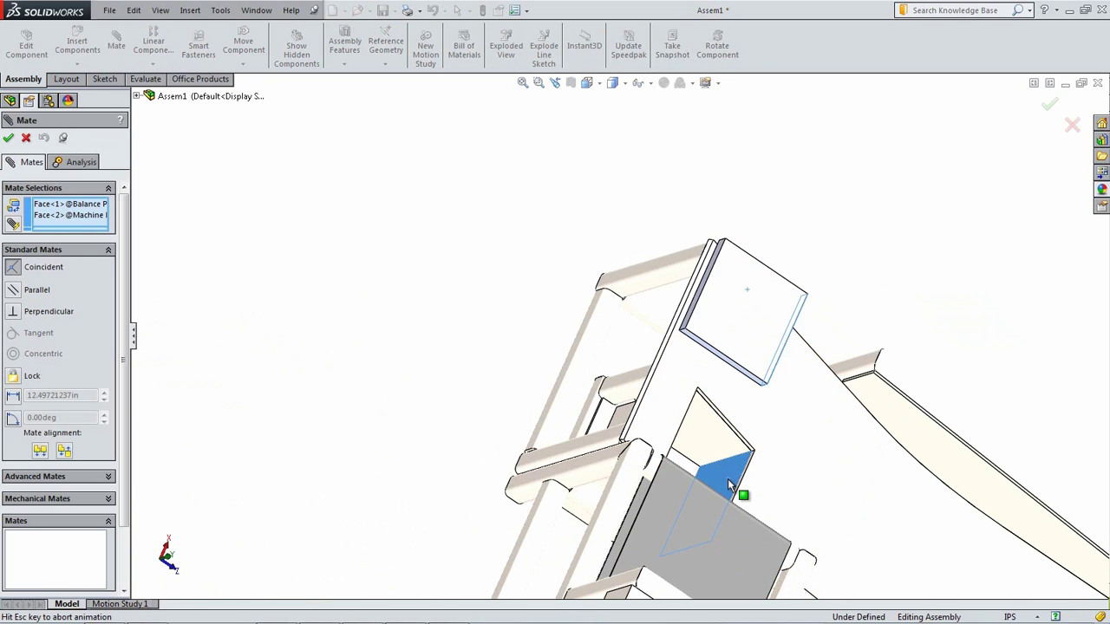
{"action": "key", "text": "Return"}
Add coincident mates from the plate edge to the base and its top face to the conveyor
{"action": "left_click", "coordinate": [720, 449]}
{"action": "middle_click_drag", "start_coordinate": [718, 444], "coordinate": [673, 351]}
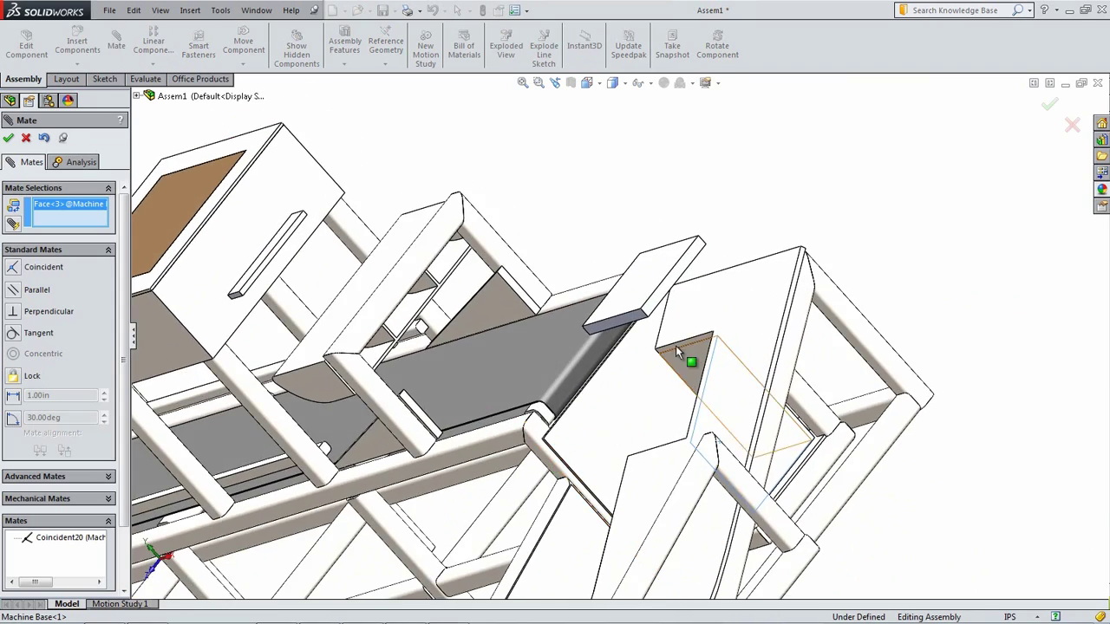
{"action": "scroll", "coordinate": [673, 351], "scroll_direction": "down", "scroll_amount": 5}
{"action": "left_click", "coordinate": [666, 171]}
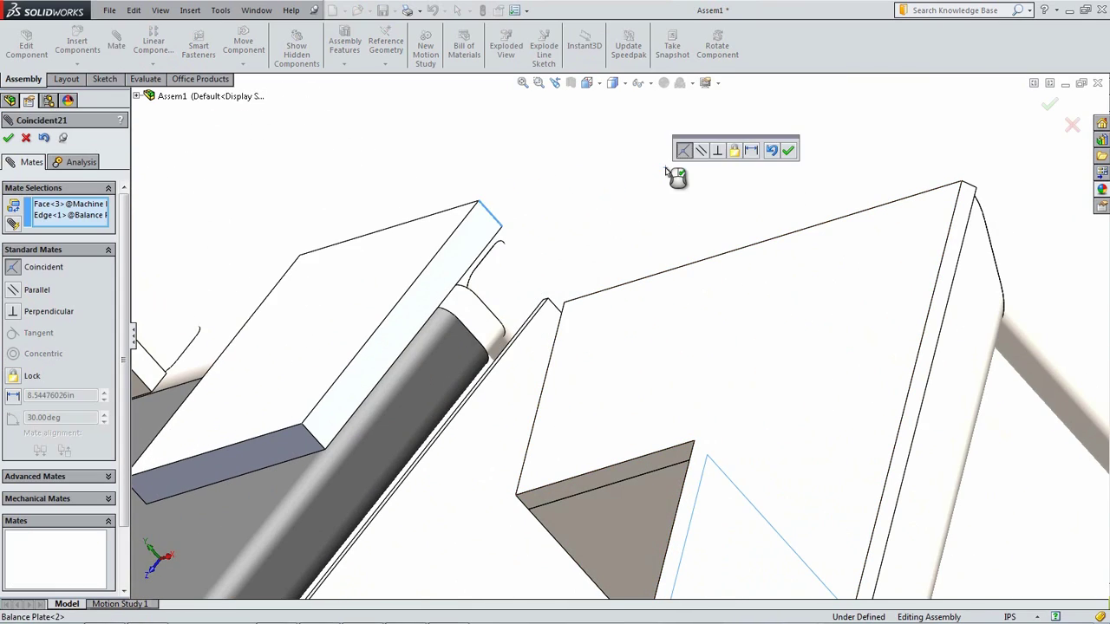
{"action": "key", "text": "Return"}
{"action": "scroll", "coordinate": [510, 265], "scroll_direction": "up", "scroll_amount": 5}
{"action": "left_click", "coordinate": [471, 358]}
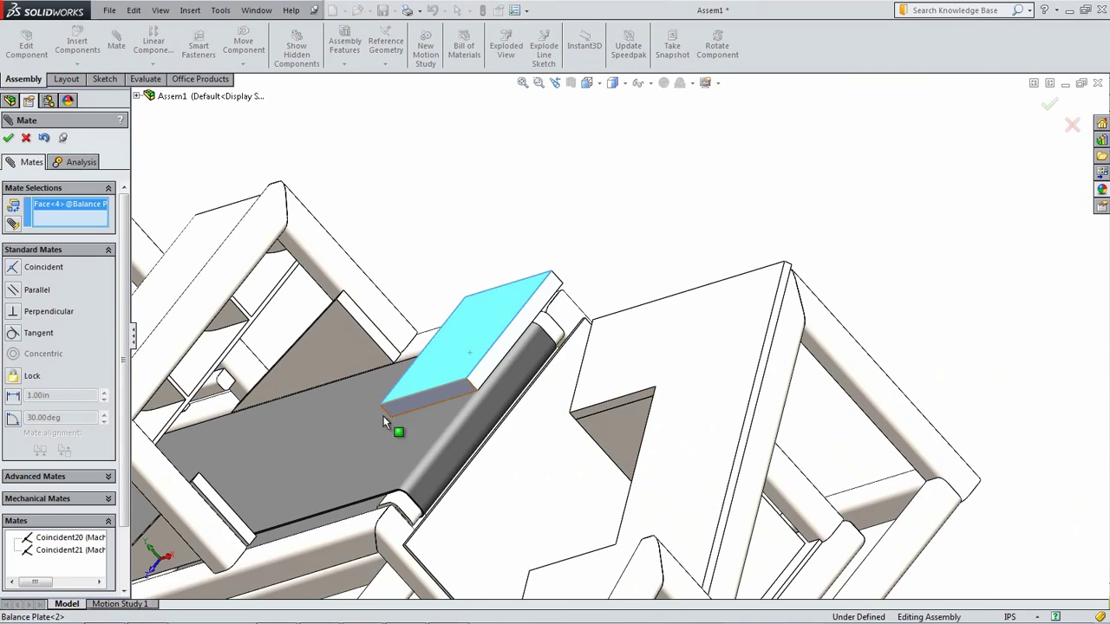
{"action": "left_click", "coordinate": [359, 454]}
{"action": "key", "text": "Return"}
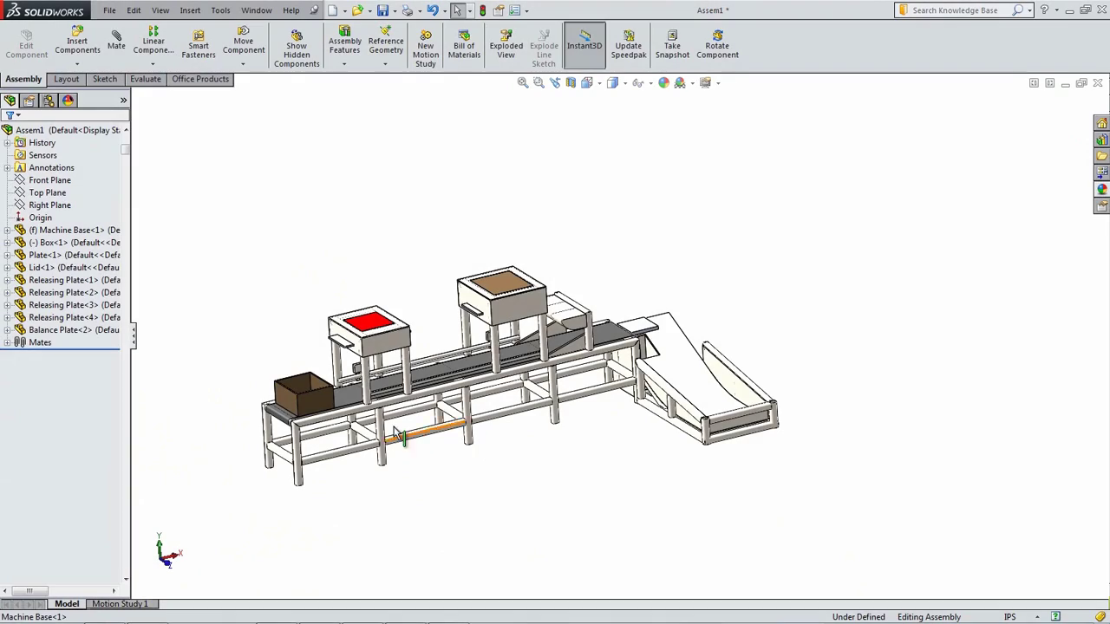
Expand the Mates folder and select Coincident3 through Coincident8
{"action": "left_click", "coordinate": [7, 343]}
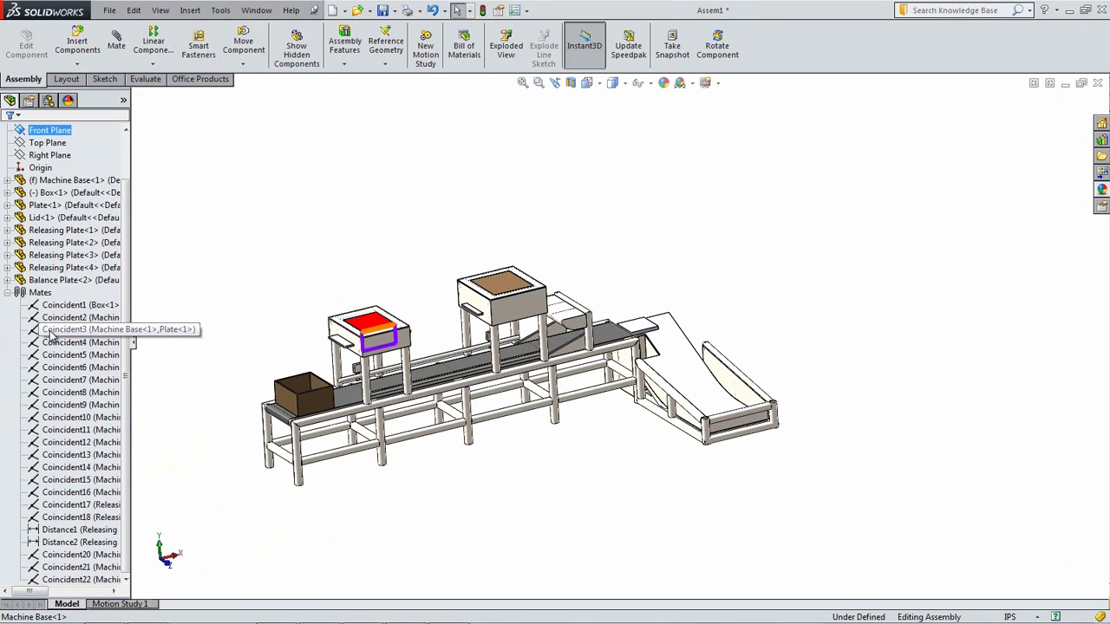
{"action": "left_click", "coordinate": [52, 332]}
{"action": "left_click", "coordinate": [59, 343], "text": "ctrl"}
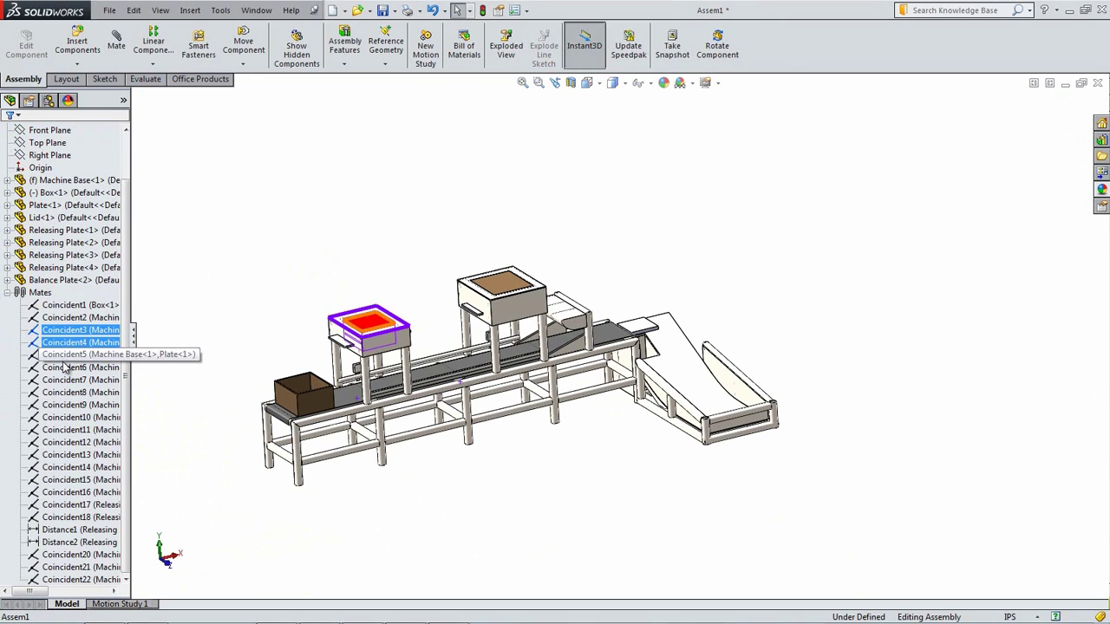
{"action": "left_click", "coordinate": [65, 357], "text": "ctrl"}
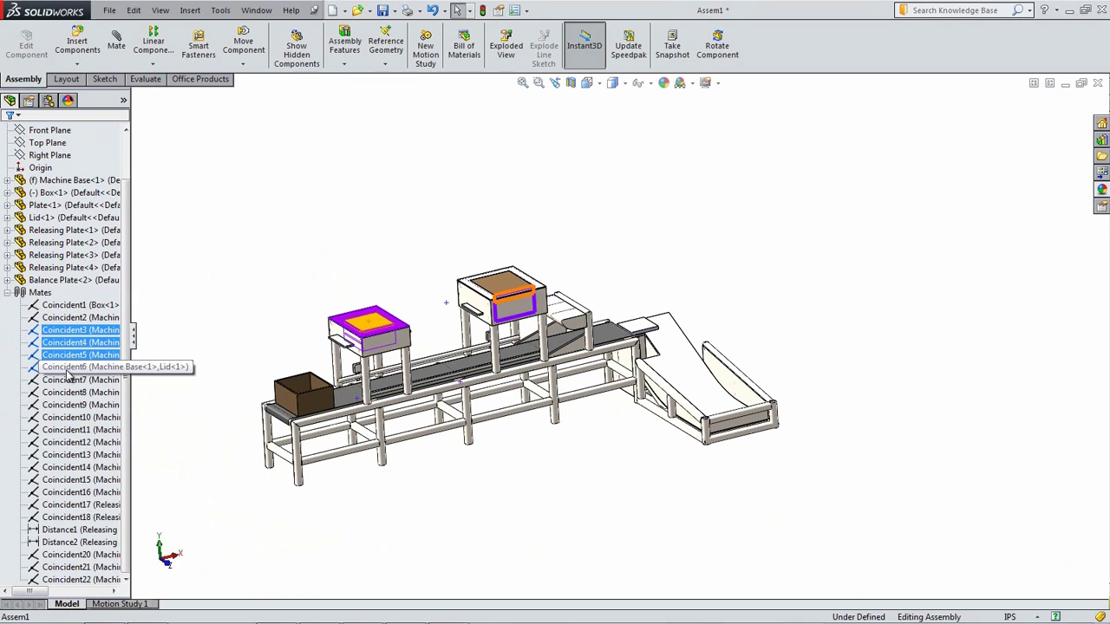
{"action": "left_click", "coordinate": [67, 370], "text": "ctrl"}
{"action": "left_click", "coordinate": [68, 381], "text": "ctrl"}
{"action": "left_click", "coordinate": [70, 394], "text": "ctrl"}
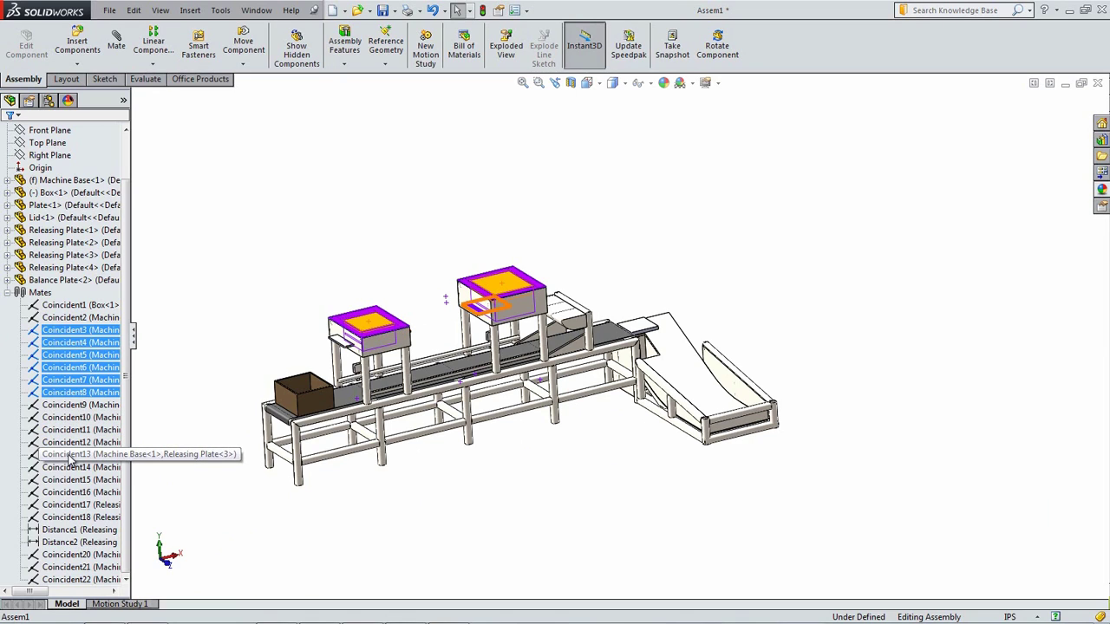
Add Coincident17, Coincident18, Distance1, Distance2, Coincident2, Coincident1 and Coincident22 to the selection
{"action": "left_click", "coordinate": [77, 504], "text": "ctrl"}
{"action": "left_click", "coordinate": [76, 516], "text": "ctrl"}
{"action": "left_click", "coordinate": [76, 530], "text": "ctrl"}
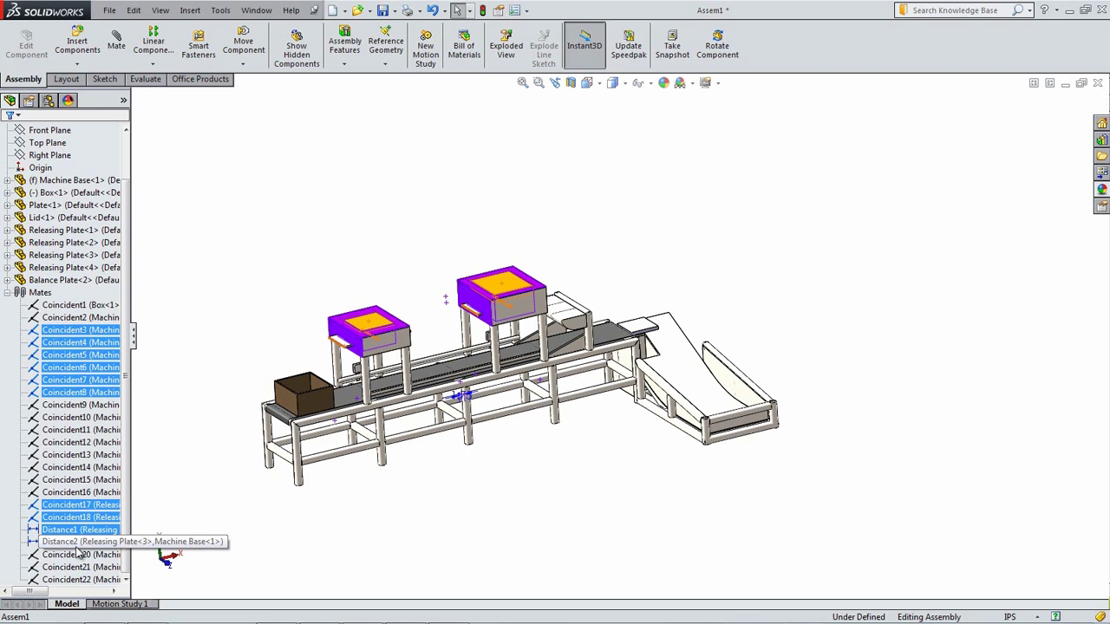
{"action": "left_click", "coordinate": [77, 543], "text": "ctrl"}
{"action": "left_click", "coordinate": [80, 317], "text": "ctrl"}
{"action": "left_click", "coordinate": [80, 304], "text": "ctrl"}
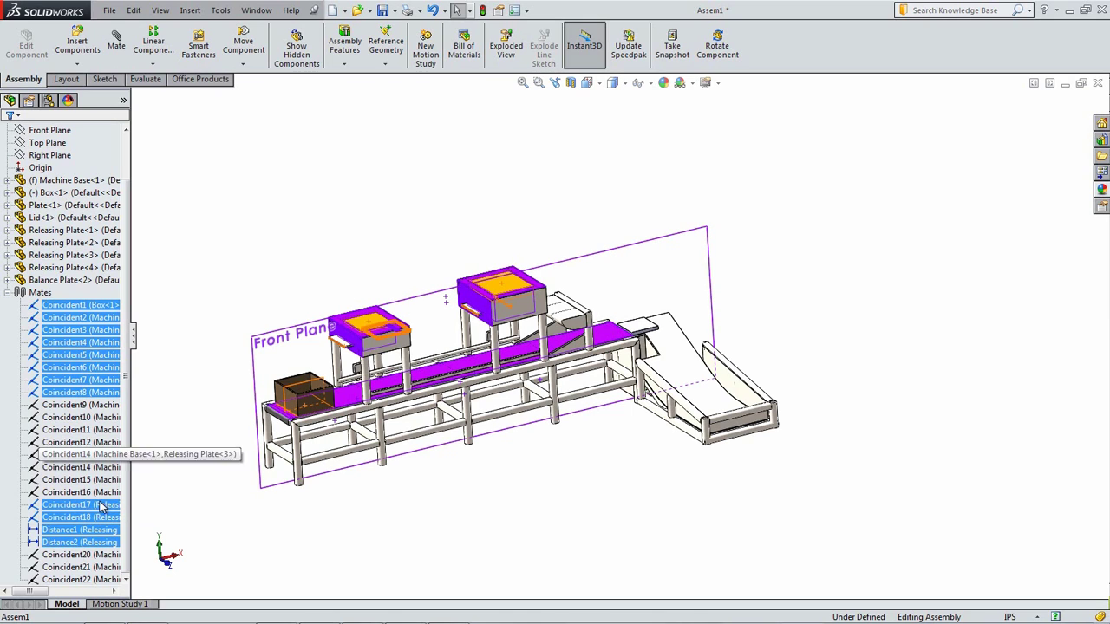
{"action": "left_click", "coordinate": [91, 579], "text": "ctrl"}
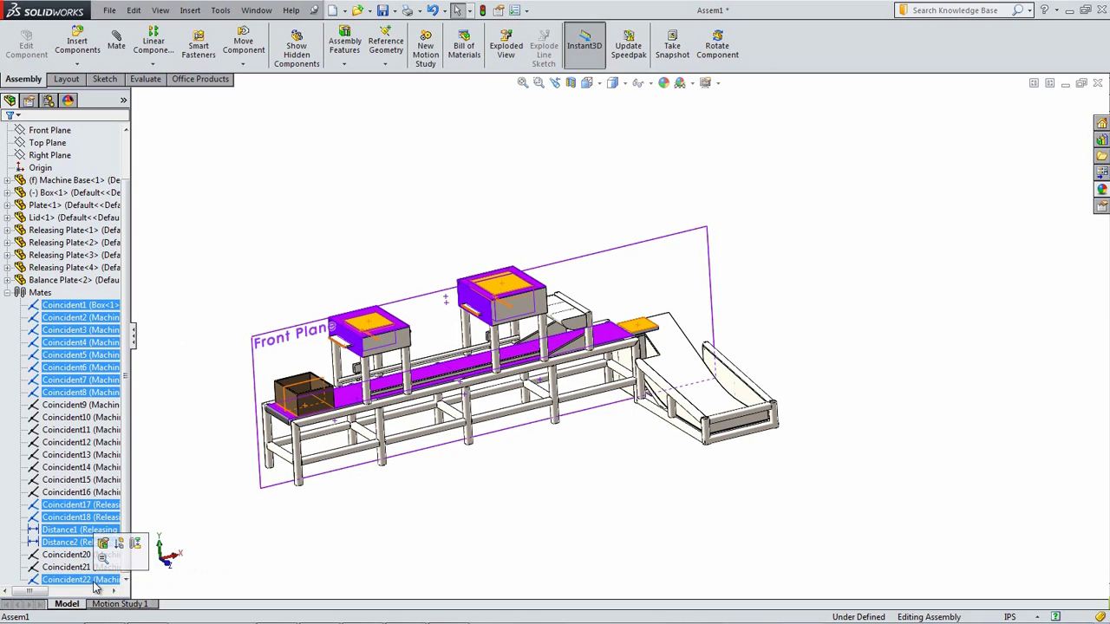
Move the selected mates into a new mate folder named Initial Positions
{"action": "right_click", "coordinate": [86, 521]}
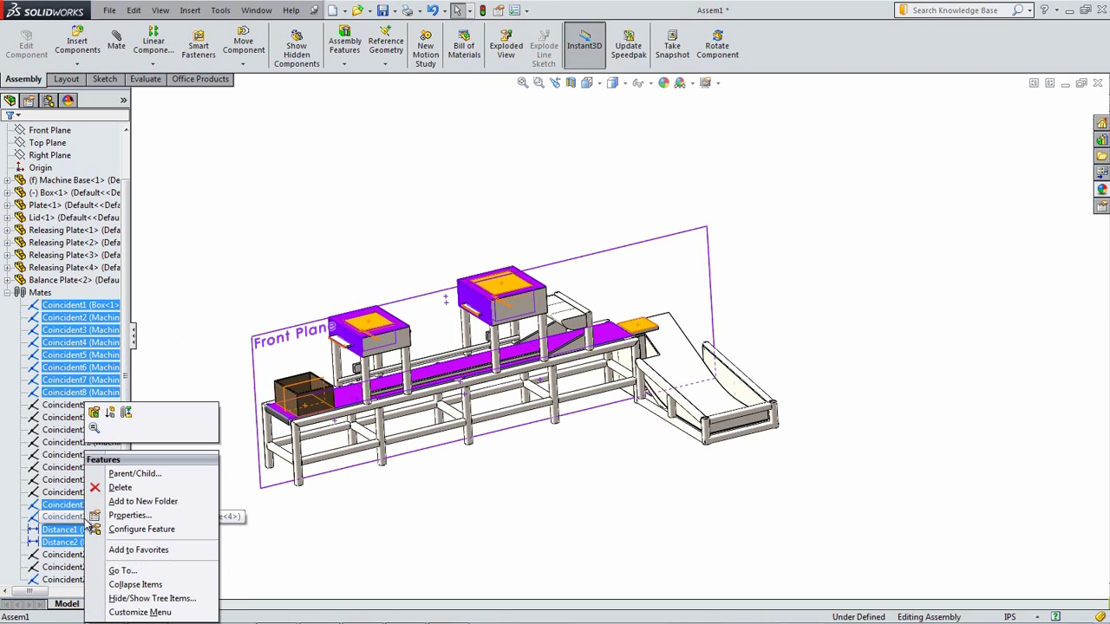
{"action": "left_click", "coordinate": [137, 502]}
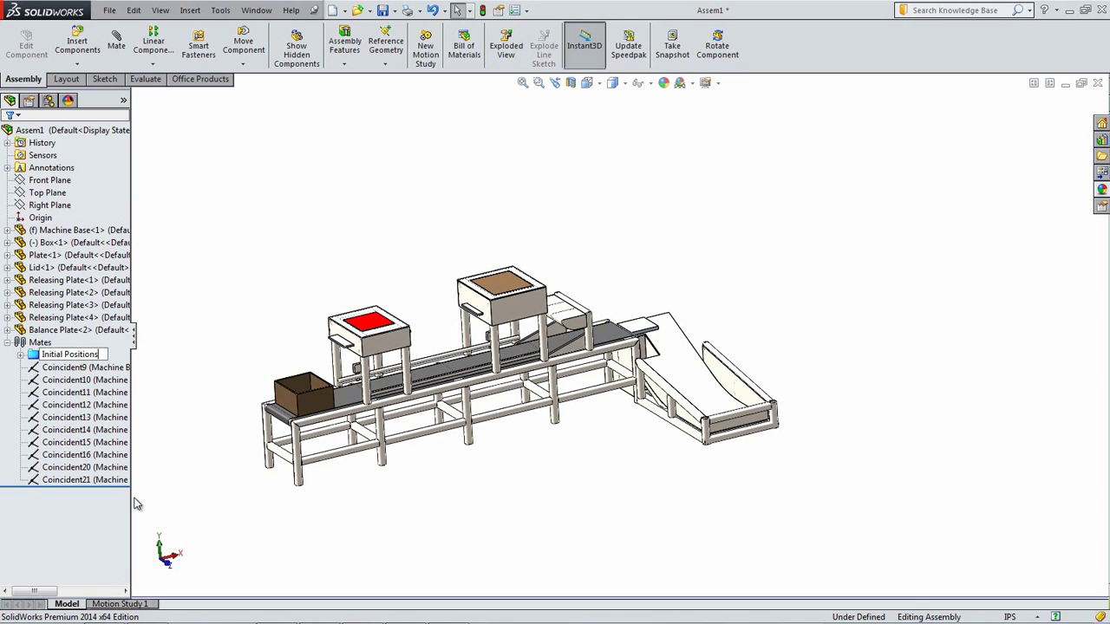
{"action": "key", "text": "Return"}
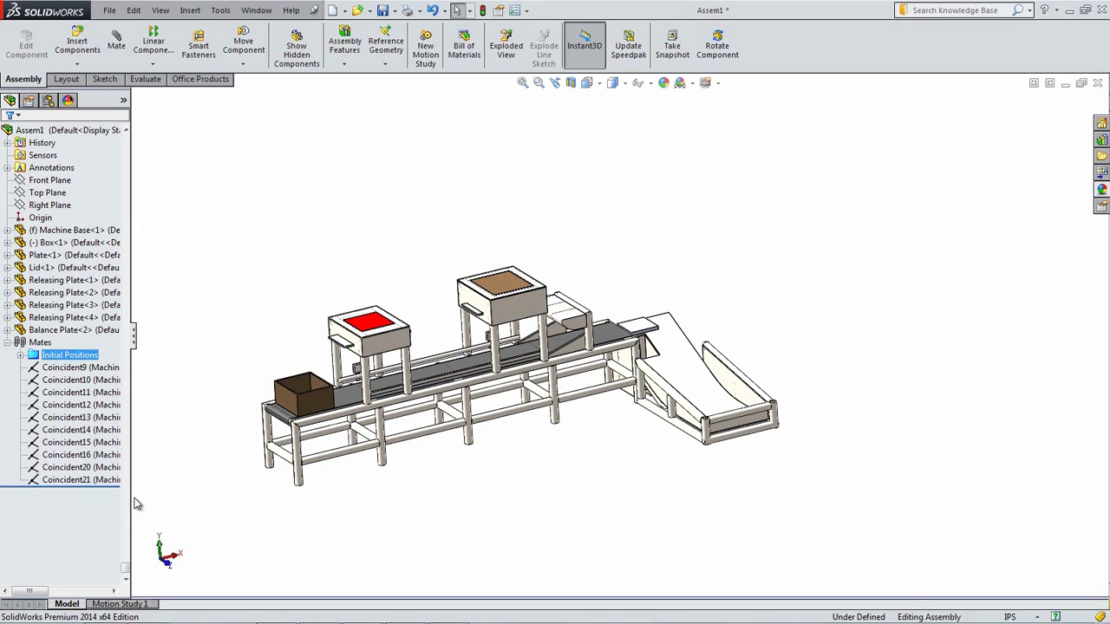
Suppress the Initial Positions folder and start saving the assembly as Packaging Machine
{"action": "right_click", "coordinate": [50, 363]}
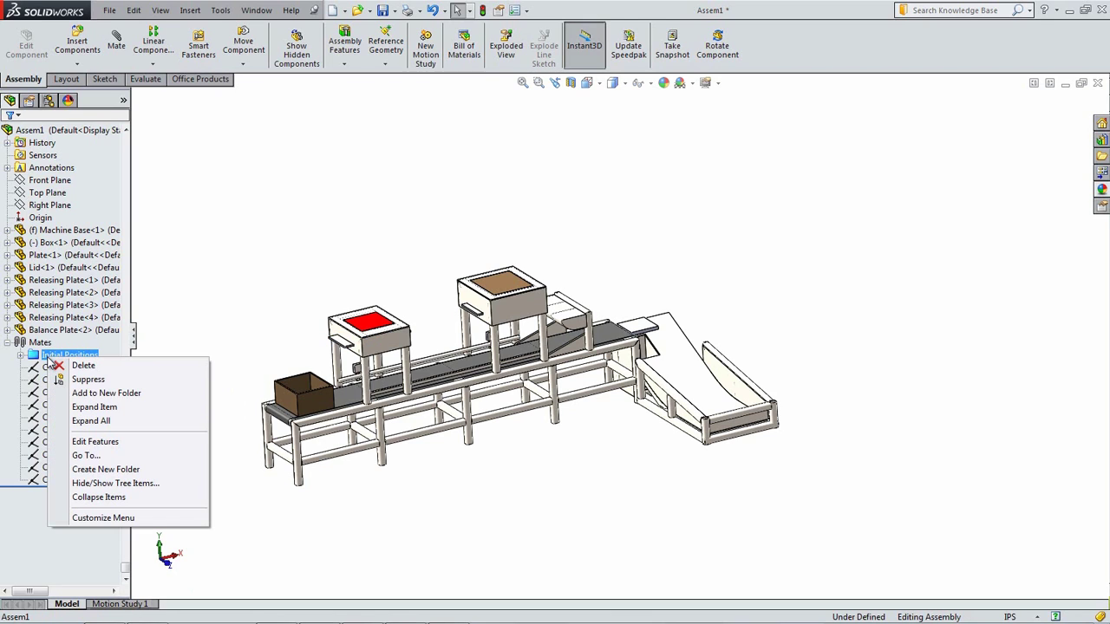
{"action": "left_click", "coordinate": [86, 379]}
{"action": "left_click", "coordinate": [73, 380]}
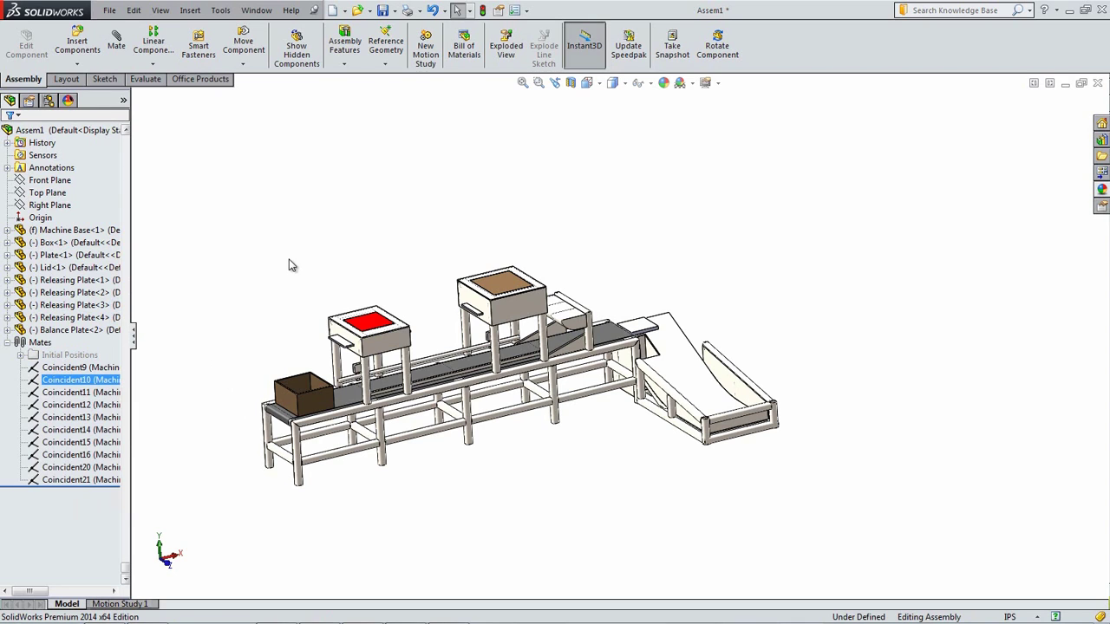
{"action": "left_click", "coordinate": [381, 11]}
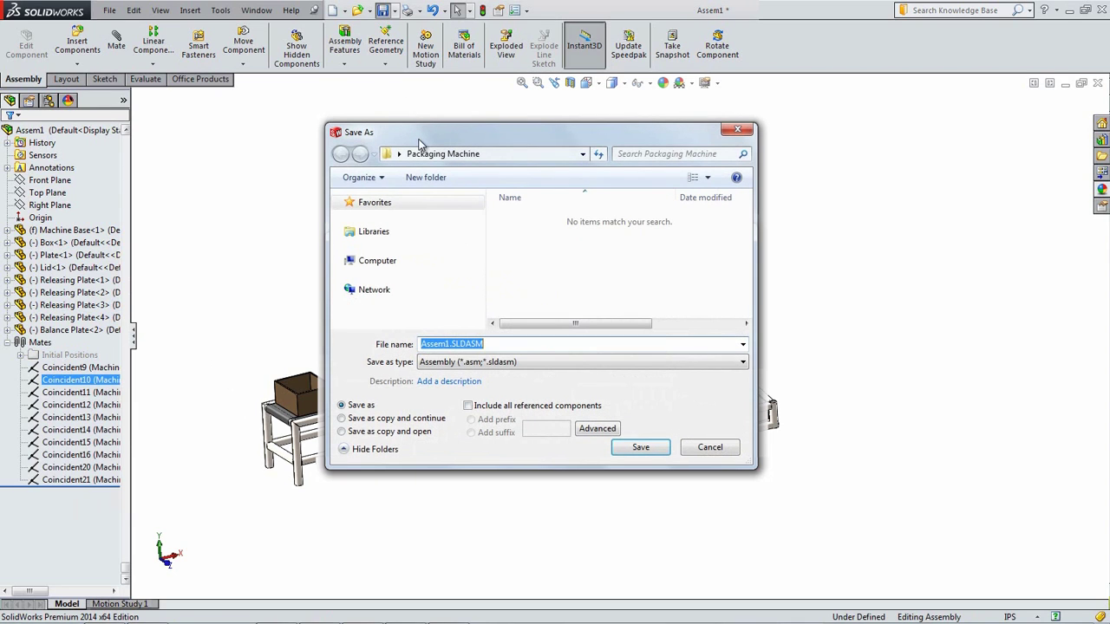
{"action": "type", "text": "Packaging Machine"}
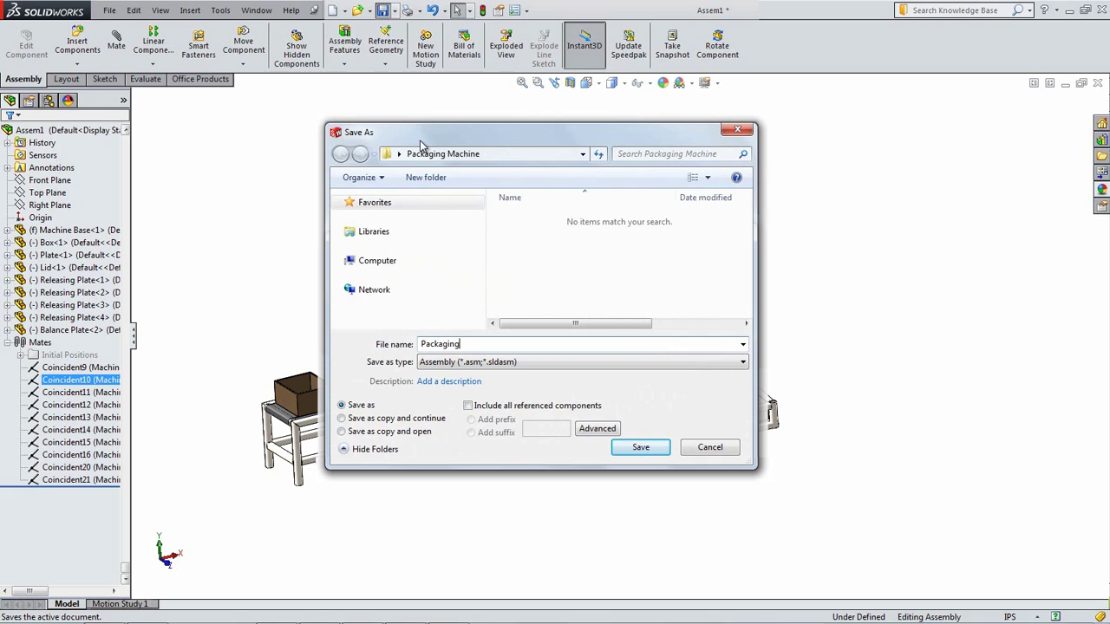